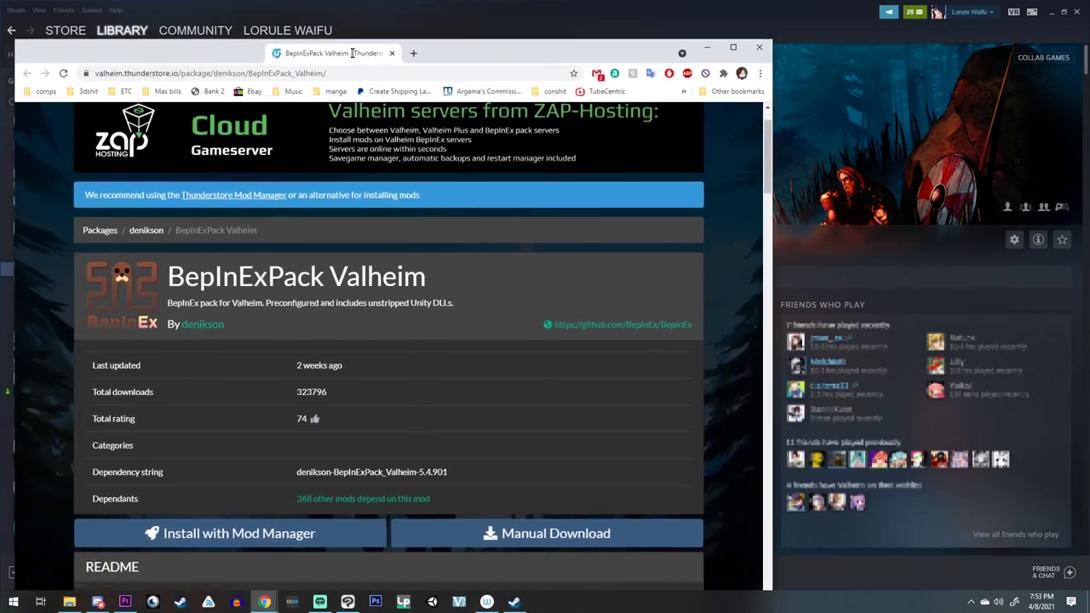
# Step: Download the BepInExPack Valheim package manually from Thunderstore and ValheimVRM_1.0.5.zip from its GitHub release
pyautogui.moveTo(349, 115); pyautogui.dragTo(366, 2)
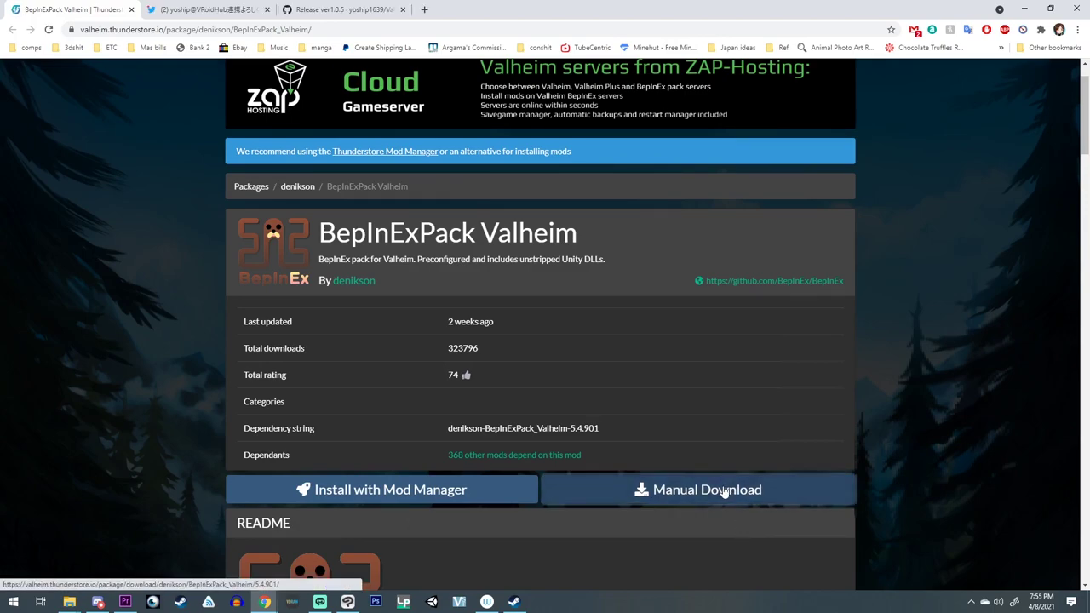
pyautogui.click(724, 492)
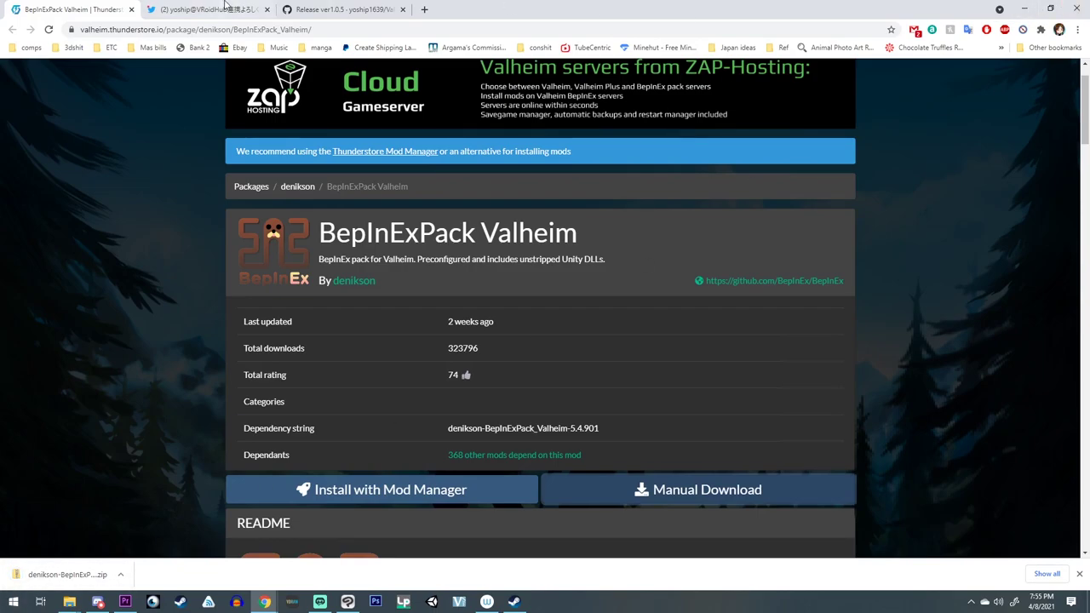
pyautogui.click(338, 10)
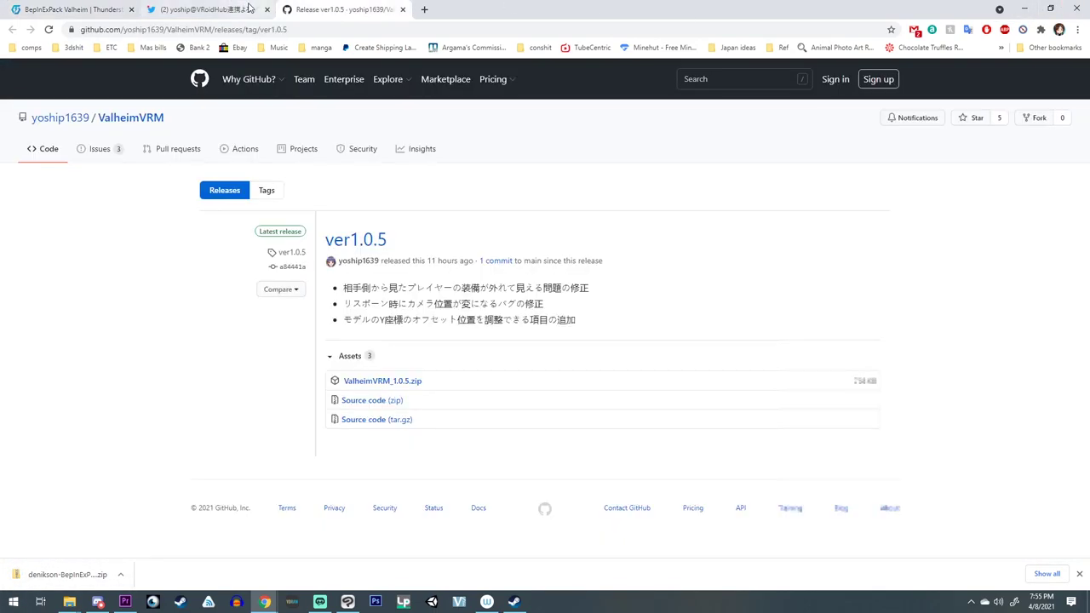
pyautogui.click(357, 381)
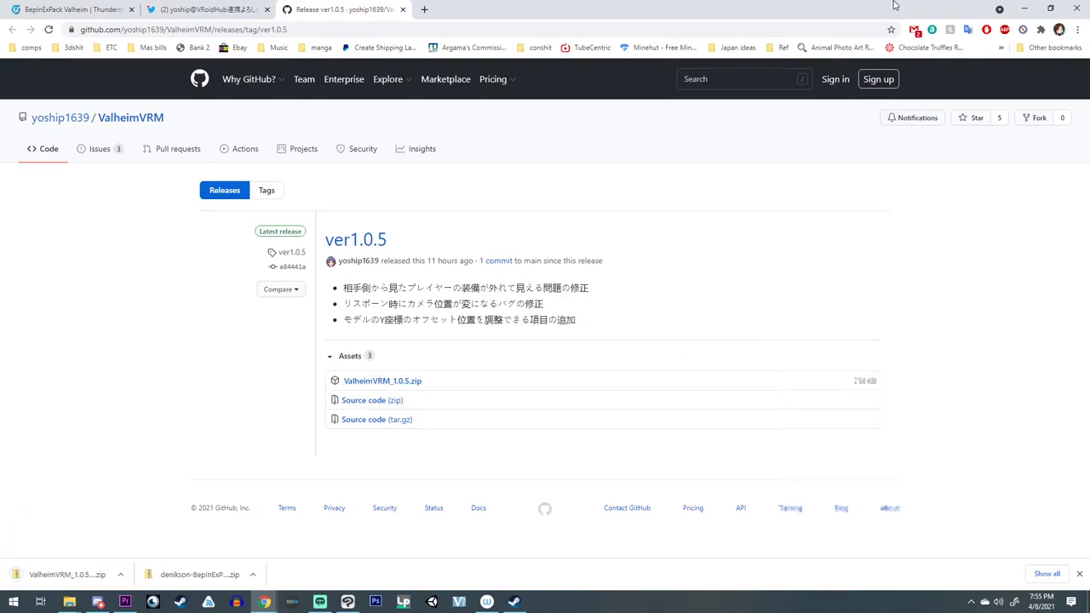
# Step: Switch to Steam and open the local files folder of the game Valheim
pyautogui.click(1024, 8)
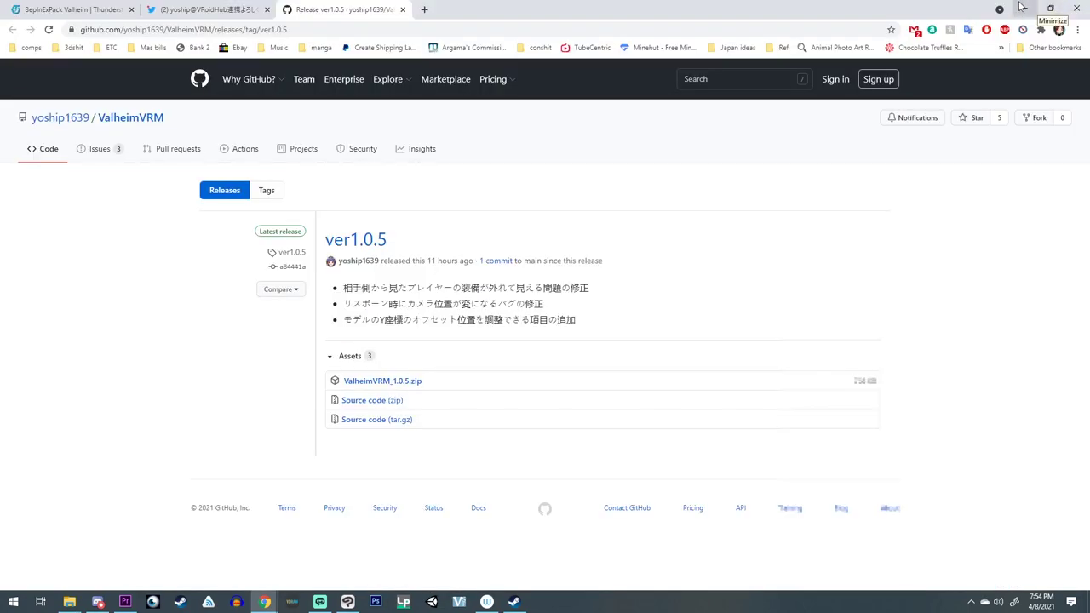
pyautogui.click(1024, 7)
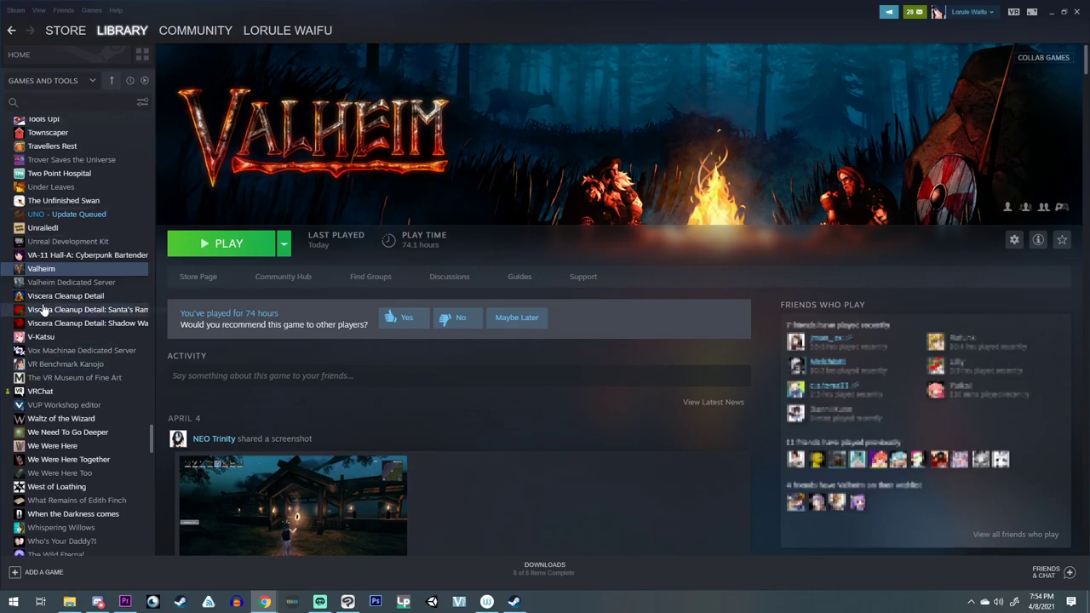
pyautogui.rightClick(42, 274)
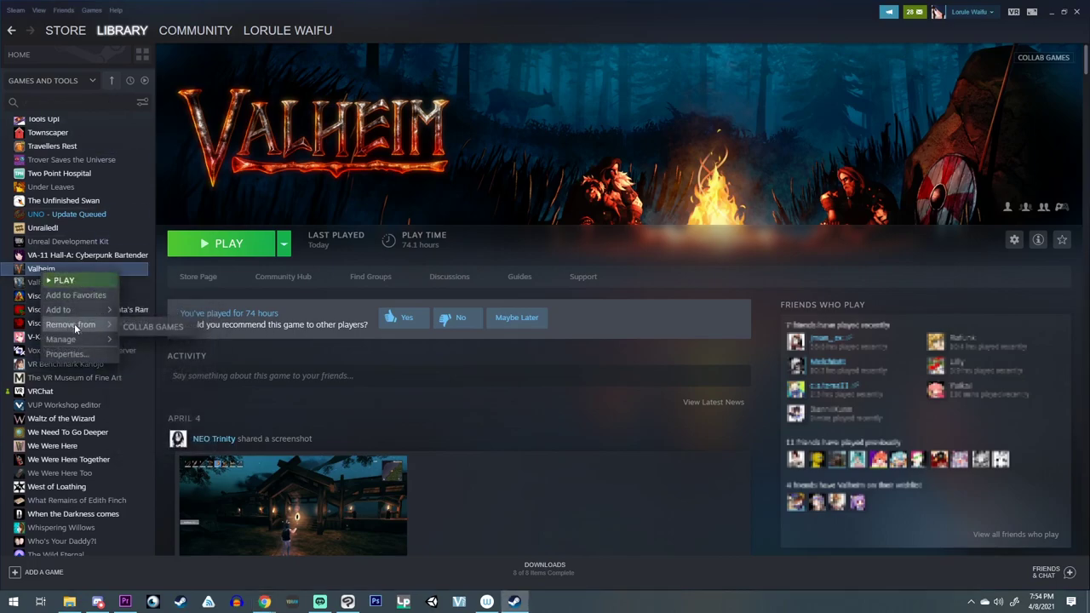
pyautogui.moveTo(82, 340)
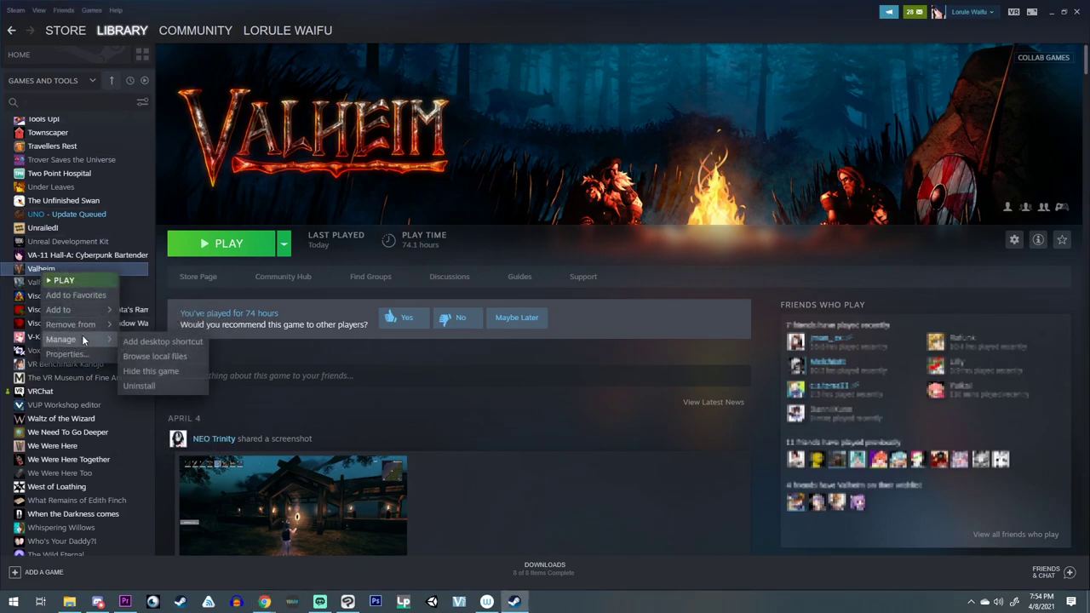
pyautogui.click(170, 358)
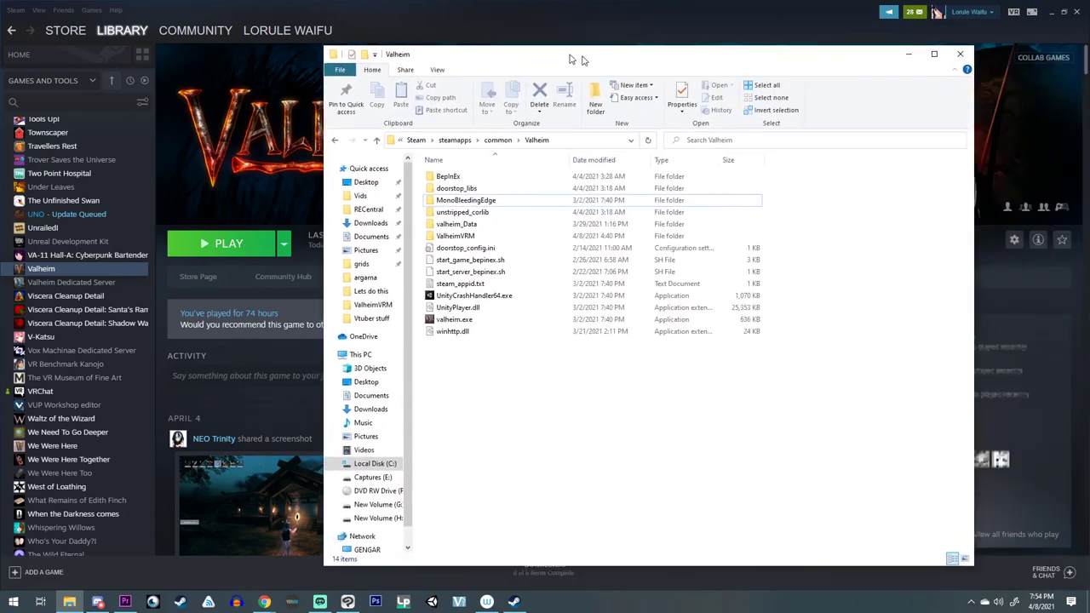
# Step: Arrange the opened denikson-BepInExPack_Valheim zip and the Valheim game folder side by side
pyautogui.moveTo(576, 53); pyautogui.dragTo(624, 54)
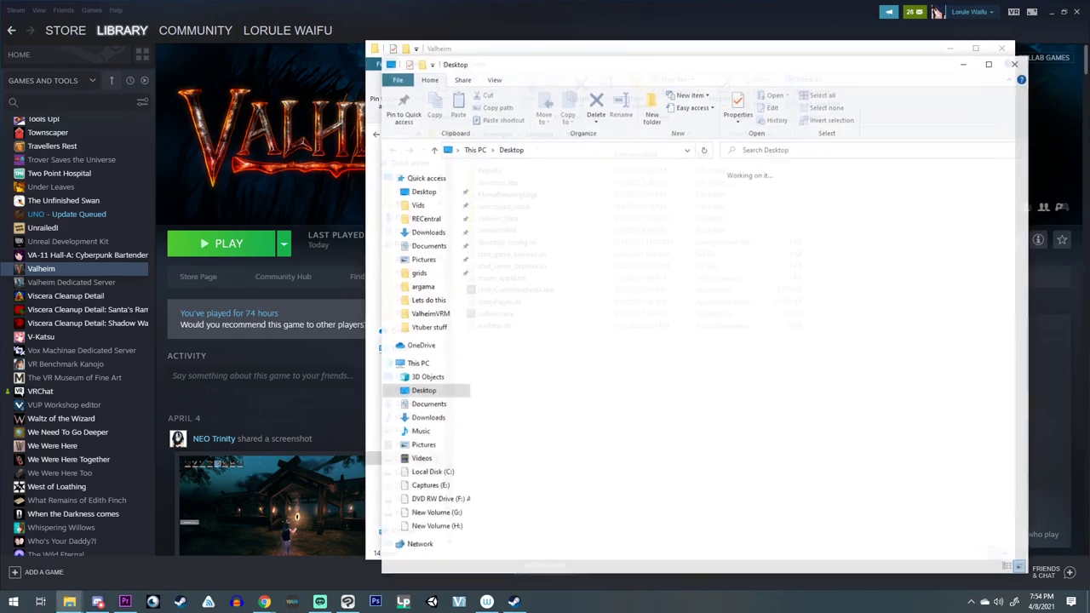
pyautogui.moveTo(720, 38); pyautogui.dragTo(743, 73)
pyautogui.hotkey('alt', 'F4')
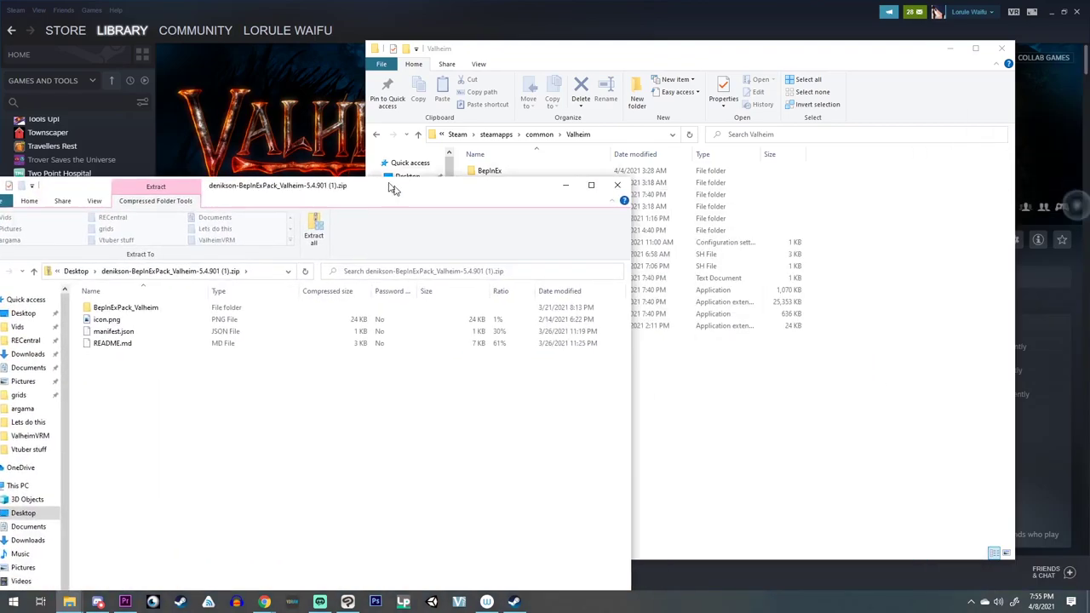
pyautogui.moveTo(416, 154); pyautogui.dragTo(420, 75)
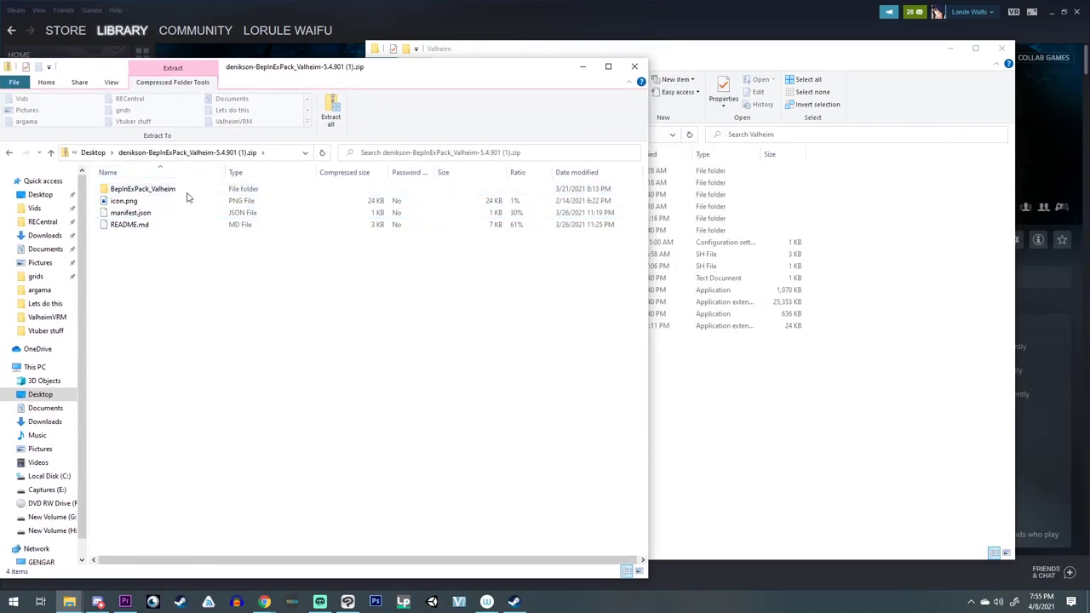
pyautogui.click(717, 63)
pyautogui.moveTo(763, 53); pyautogui.dragTo(843, 50)
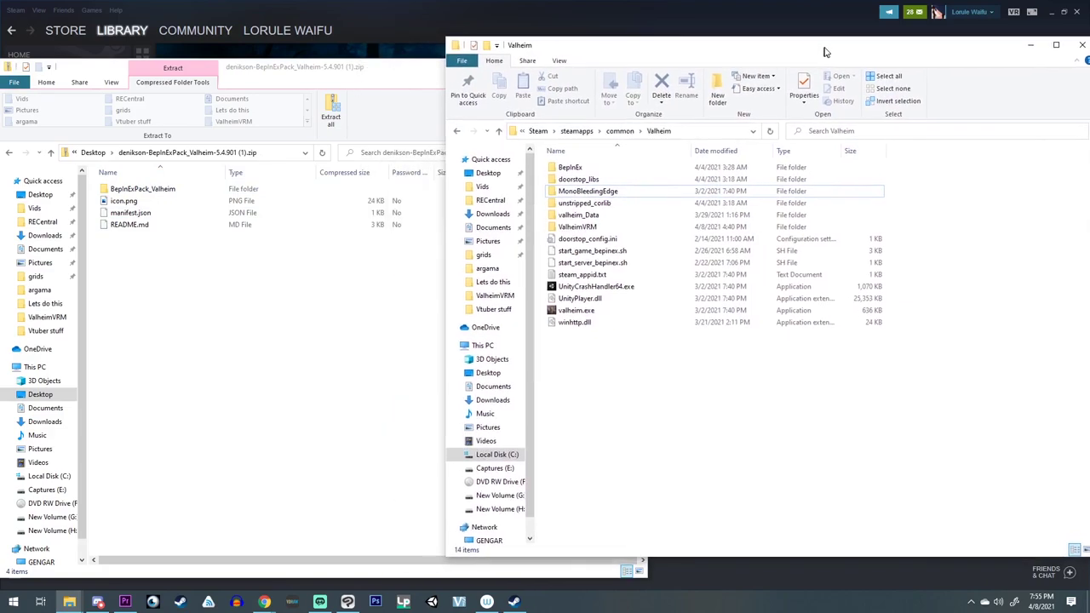
# Step: Try to copy everything inside the zip's BepInExPack_Valheim folder into the Valheim game folder
pyautogui.click(116, 195)
pyautogui.doubleClick(143, 195)
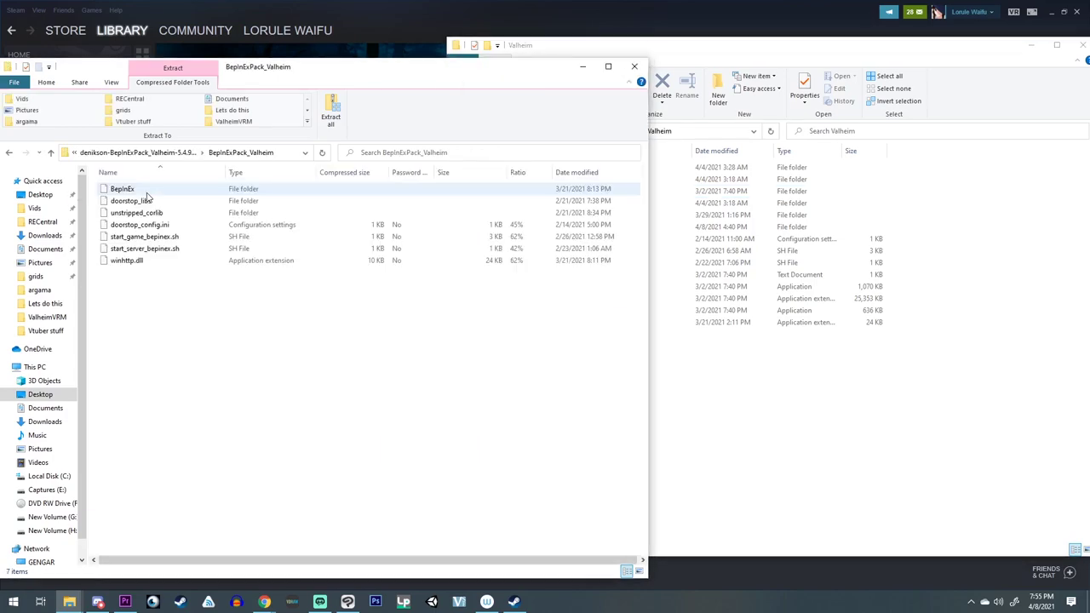
pyautogui.moveTo(182, 317); pyautogui.dragTo(85, 174)
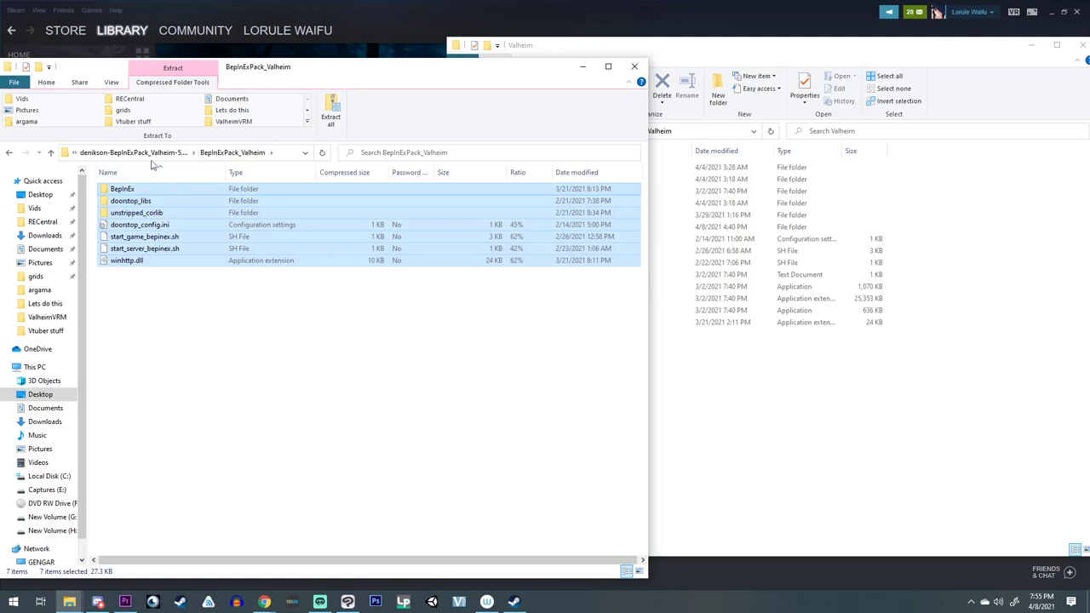
pyautogui.moveTo(111, 197); pyautogui.dragTo(782, 417)
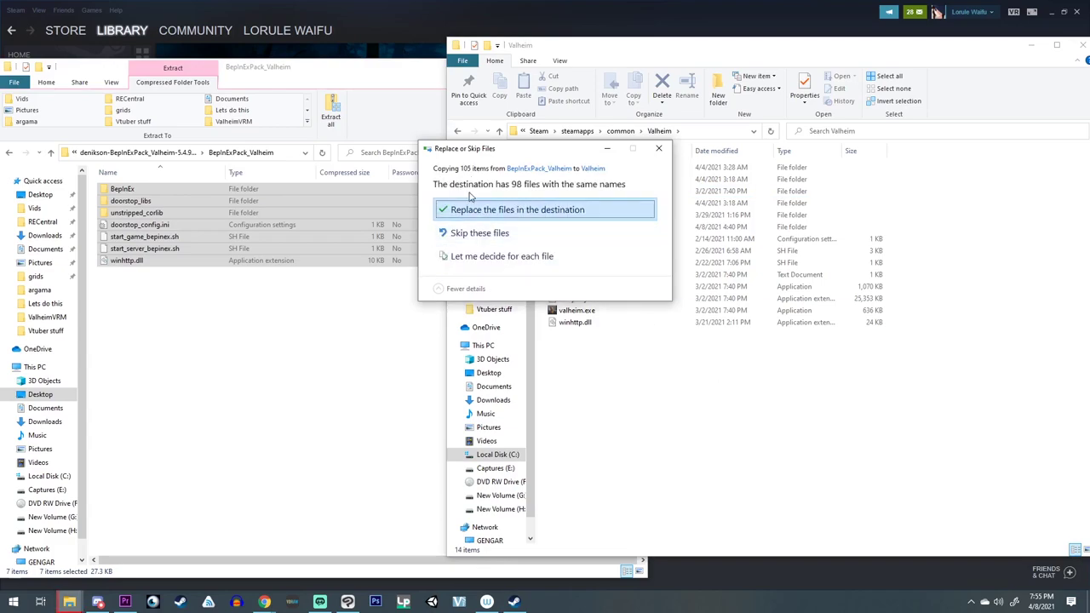
pyautogui.click(659, 148)
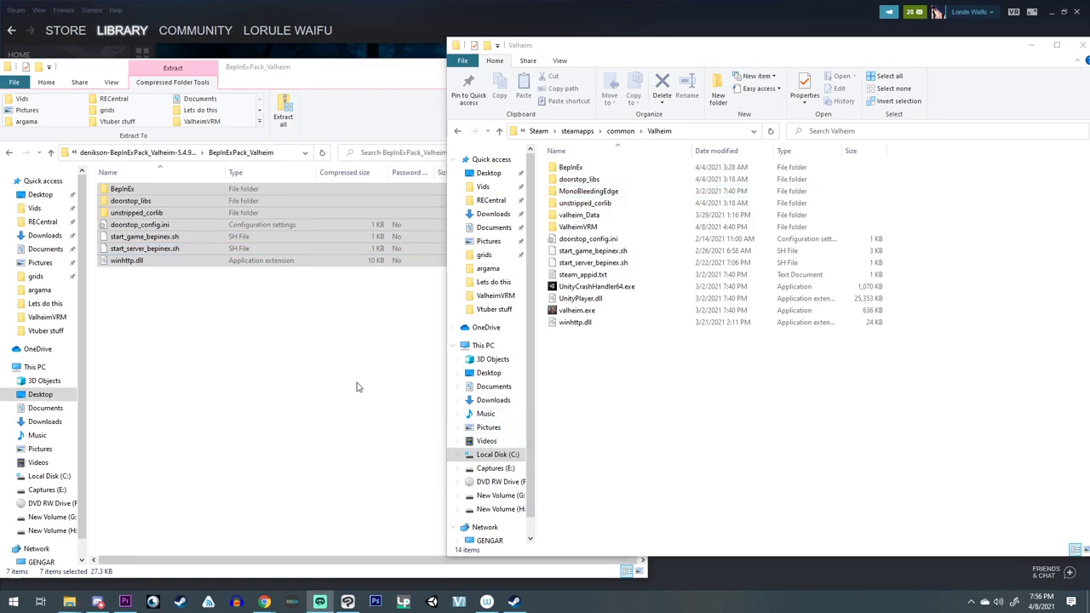
# Step: Open the ValheimVRM_1.0.5 folder inside its zip and place it beside the Valheim game folder window
pyautogui.moveTo(337, 74); pyautogui.dragTo(1089, 137)
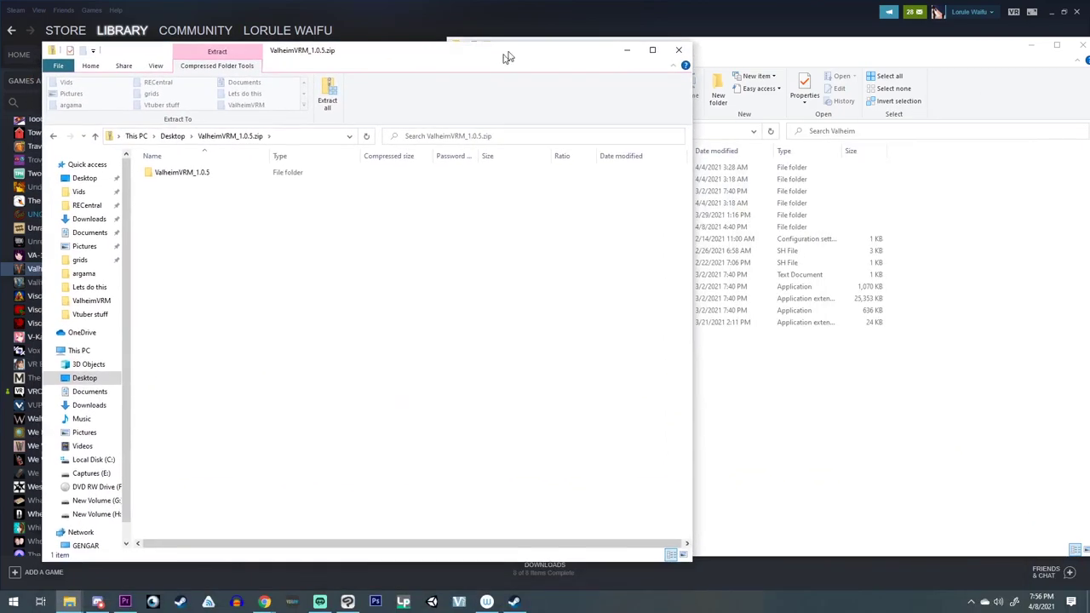
pyautogui.moveTo(499, 59); pyautogui.dragTo(469, 66)
pyautogui.doubleClick(130, 180)
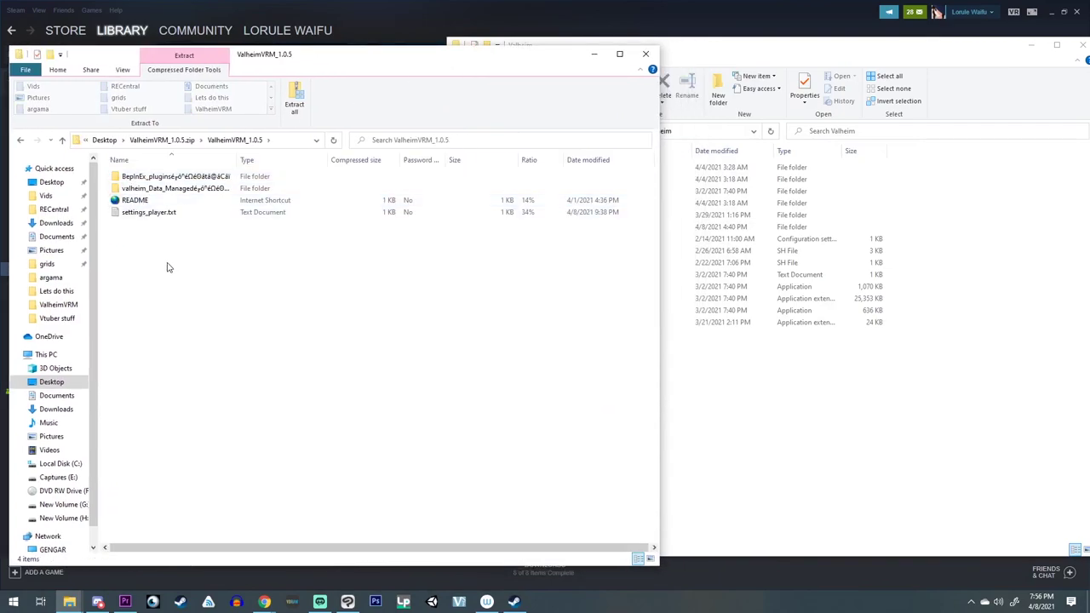
pyautogui.click(864, 468)
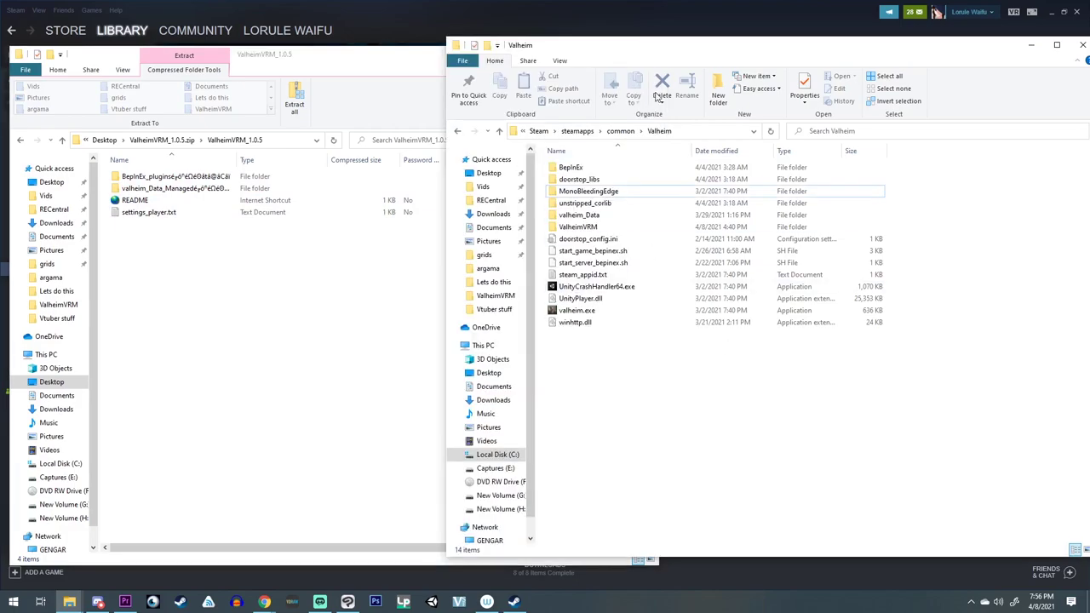
pyautogui.moveTo(698, 54); pyautogui.dragTo(811, 55)
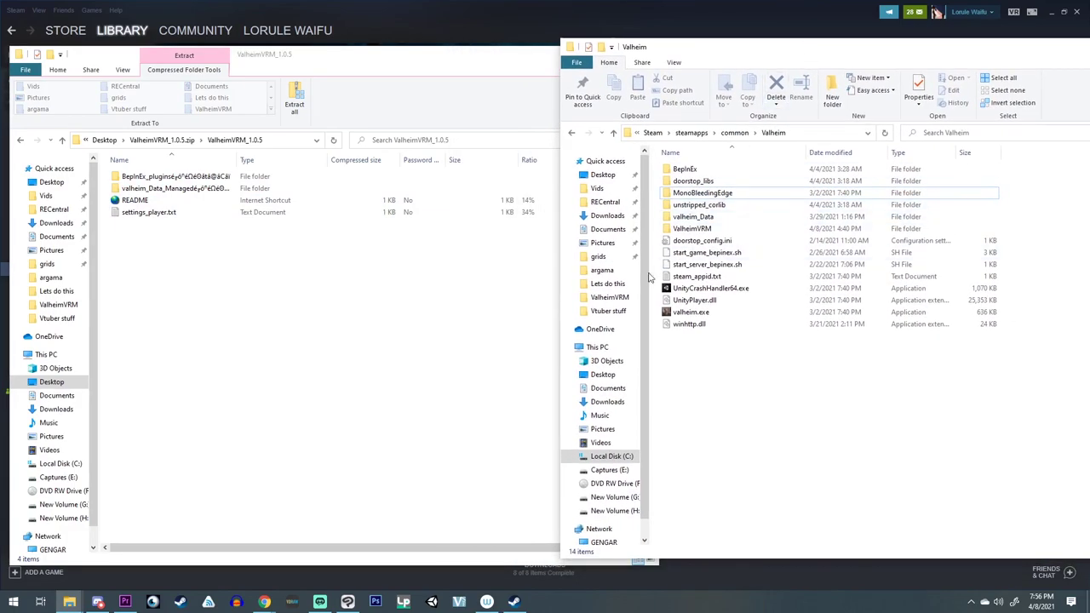
# Step: Create a new folder in the Valheim game folder and delete it again
pyautogui.click(838, 87)
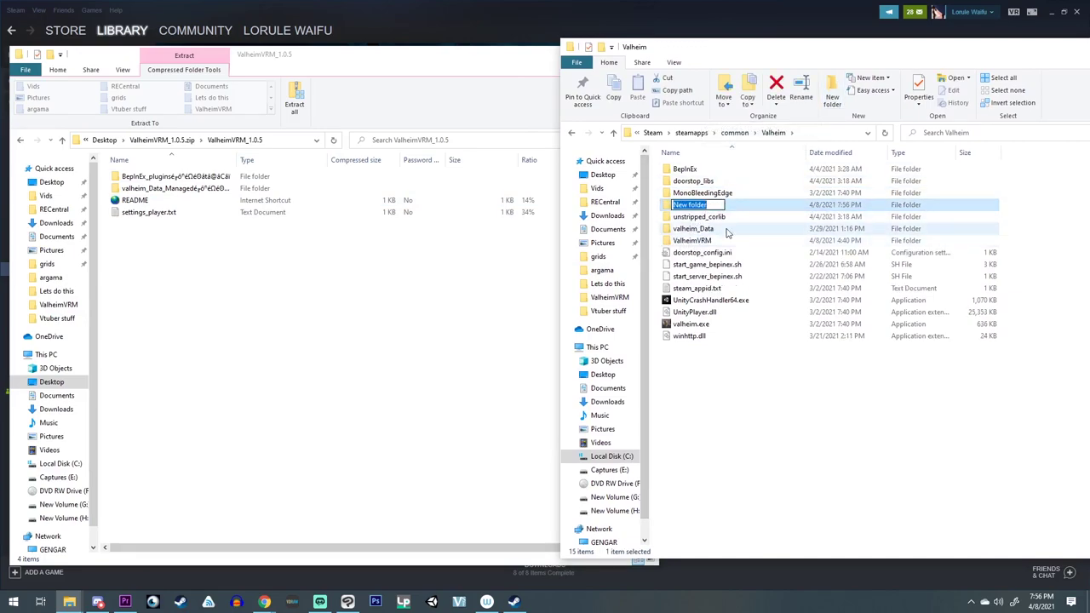
pyautogui.click(749, 438)
pyautogui.click(724, 206)
pyautogui.press('Delete')
pyautogui.click(692, 230)
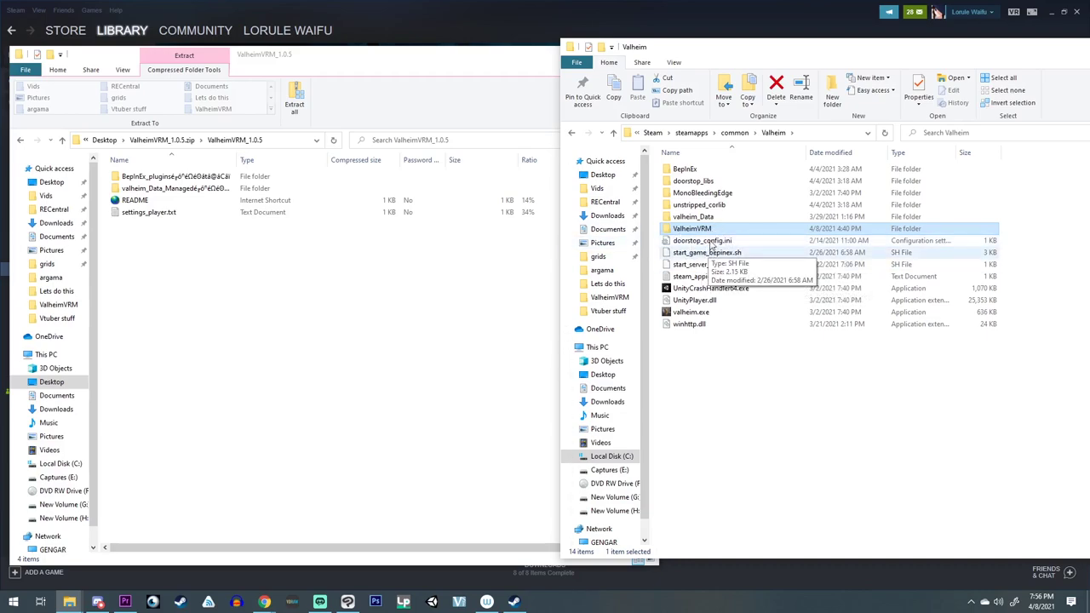
pyautogui.click(769, 396)
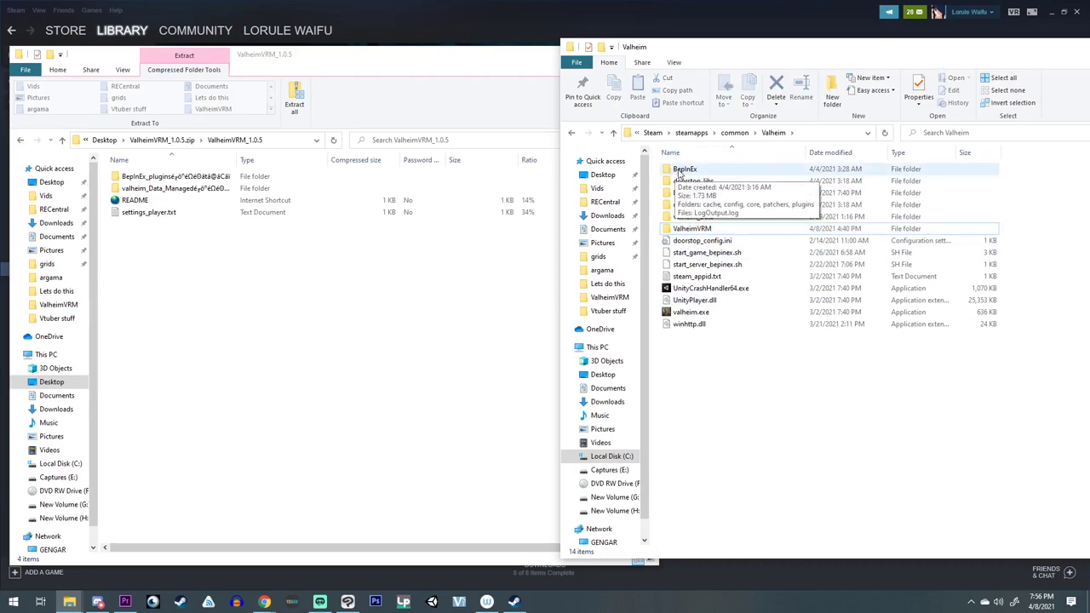
# Step: Copy ValheimVRM.dll and ValheimVRM.shaders from the zip's BepInEx_plugins folder into the game's BepInEx\plugins folder, replacing the existing files
pyautogui.doubleClick(679, 172)
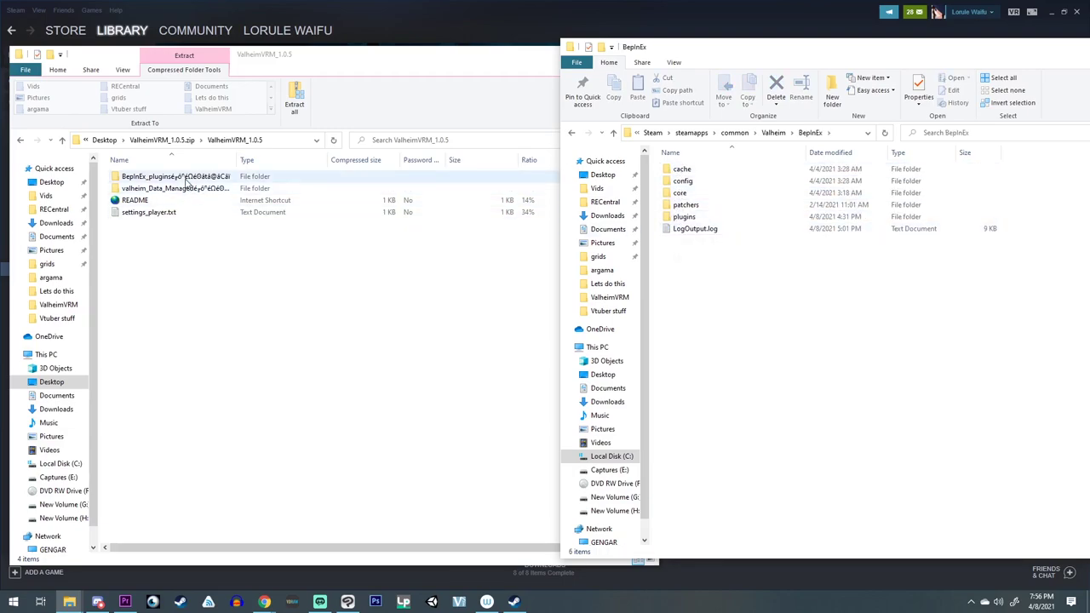
pyautogui.doubleClick(686, 218)
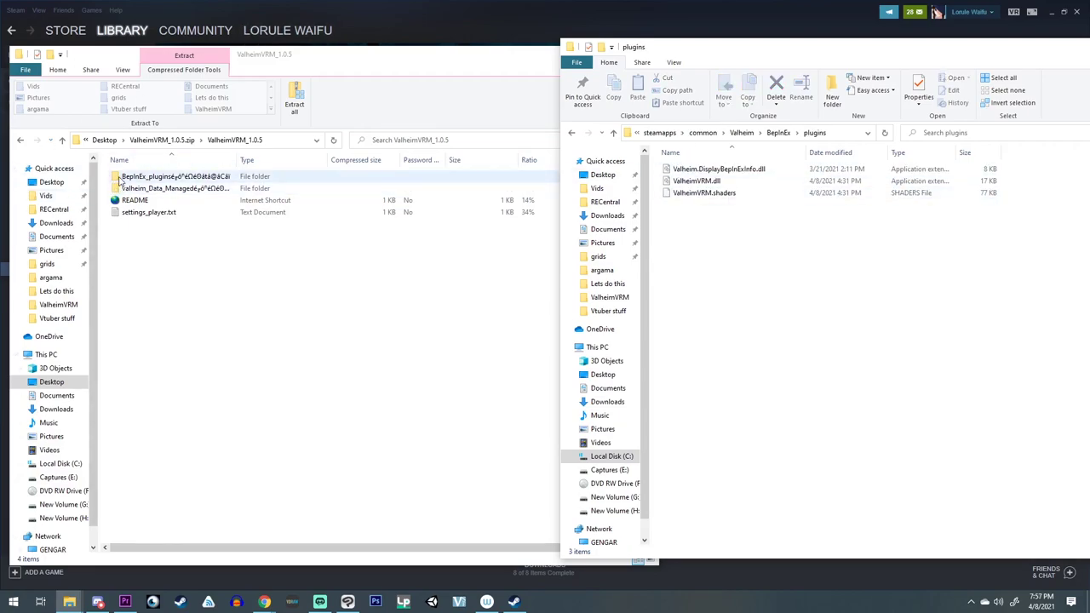
pyautogui.doubleClick(140, 177)
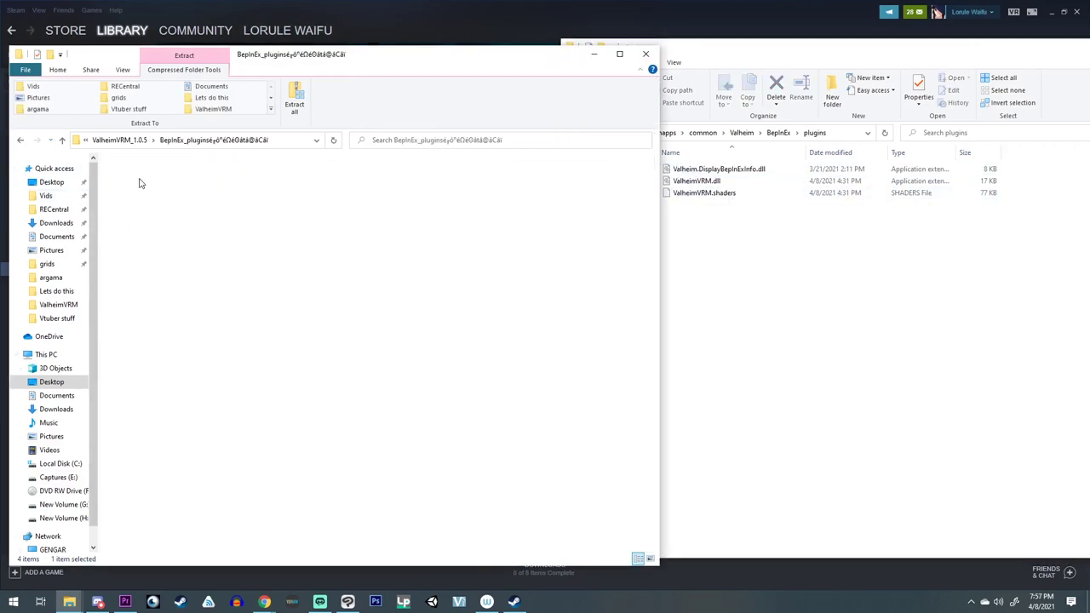
pyautogui.moveTo(244, 271); pyautogui.dragTo(992, 326)
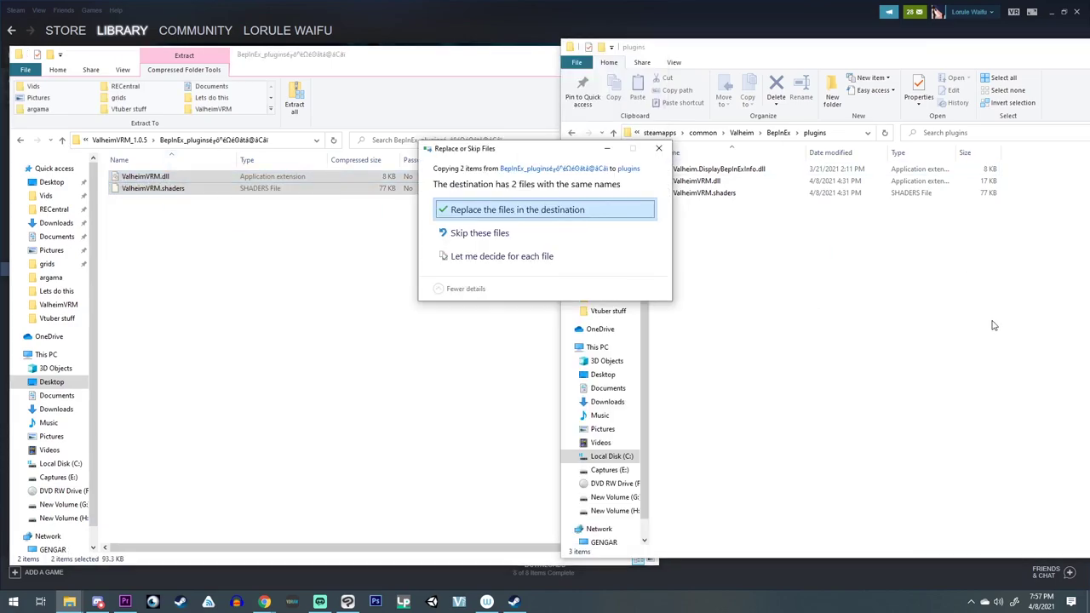
pyautogui.click(522, 216)
# Step: Copy all DLL files from the zip's valheim_Data_Managed folder into the game's valheim_Data\Managed folder, replacing the existing files
pyautogui.click(776, 134)
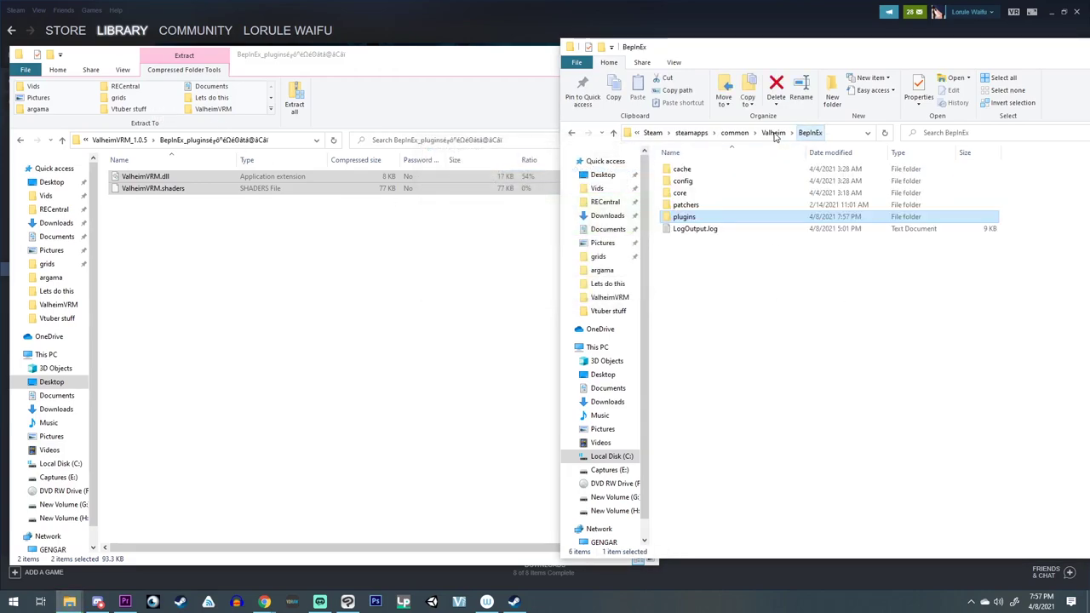
pyautogui.click(126, 141)
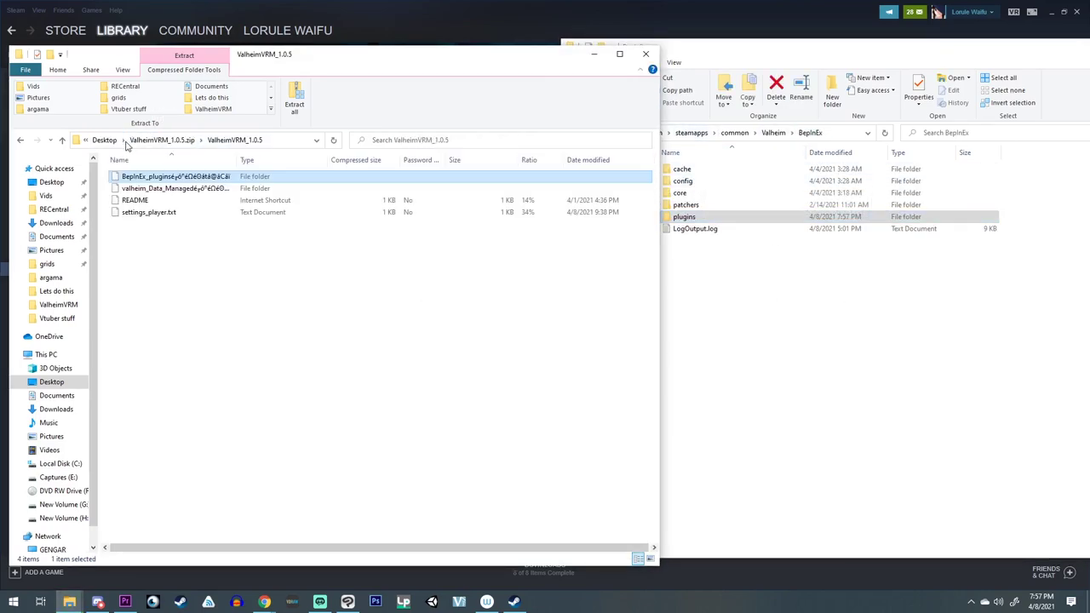
pyautogui.click(773, 133)
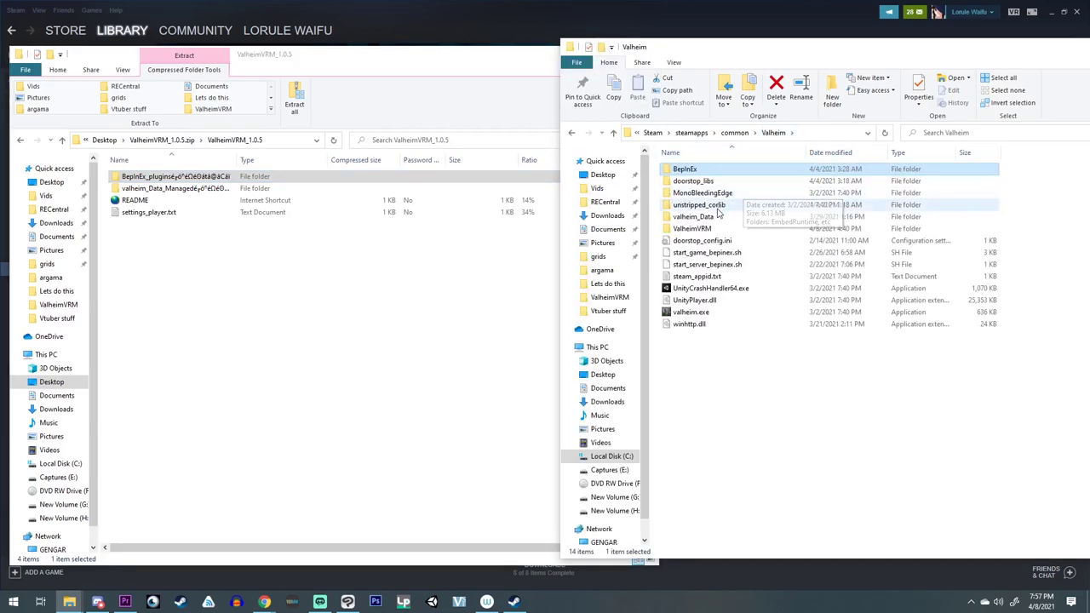
pyautogui.doubleClick(691, 216)
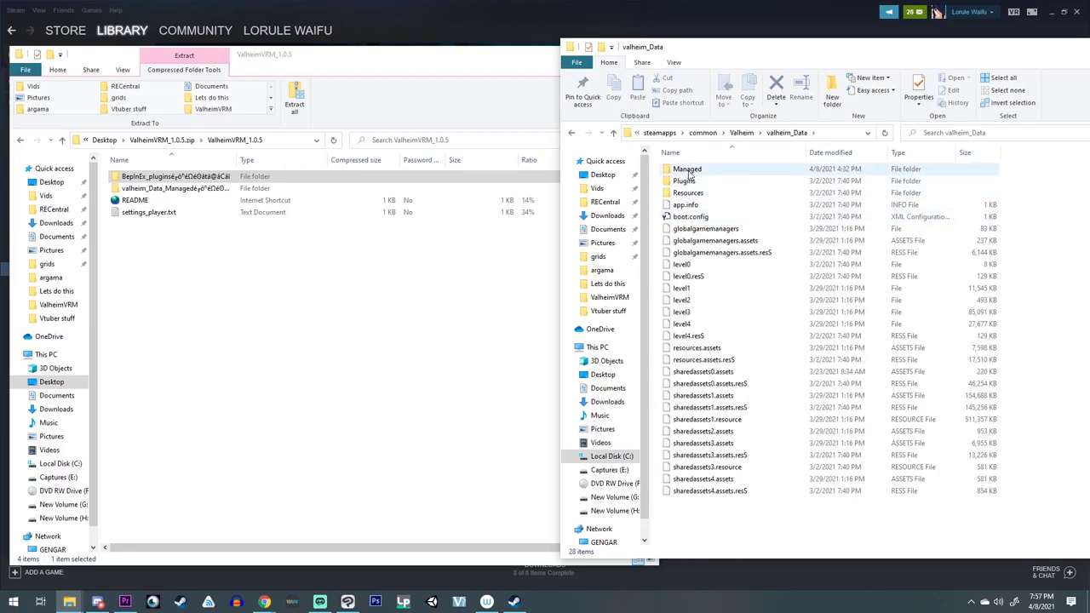
pyautogui.doubleClick(688, 170)
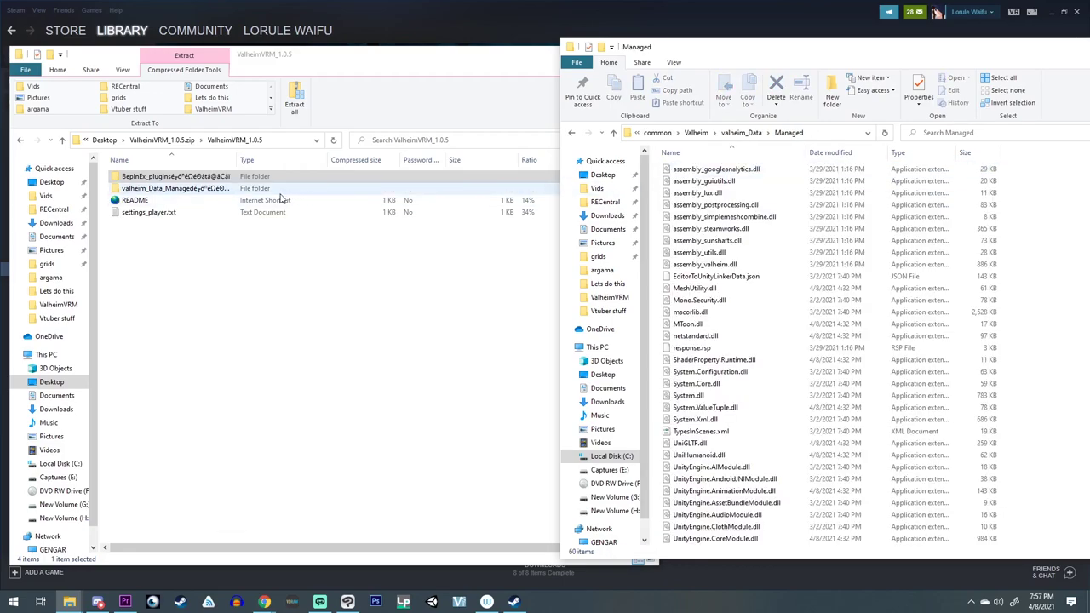
pyautogui.click(150, 217)
pyautogui.click(161, 189)
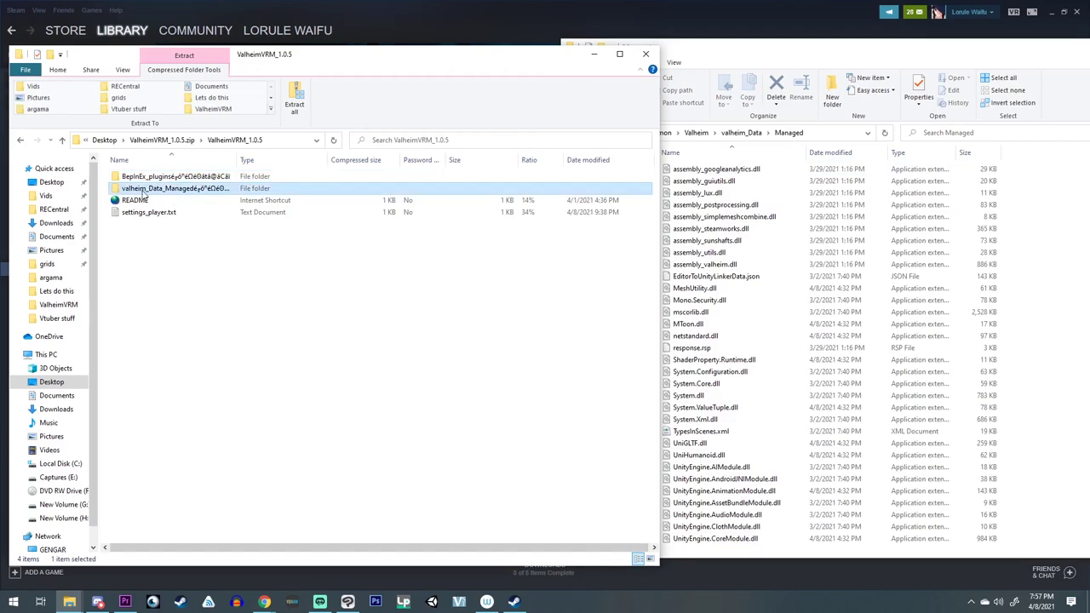
pyautogui.moveTo(239, 430); pyautogui.dragTo(105, 162)
pyautogui.moveTo(940, 283); pyautogui.dragTo(845, 278)
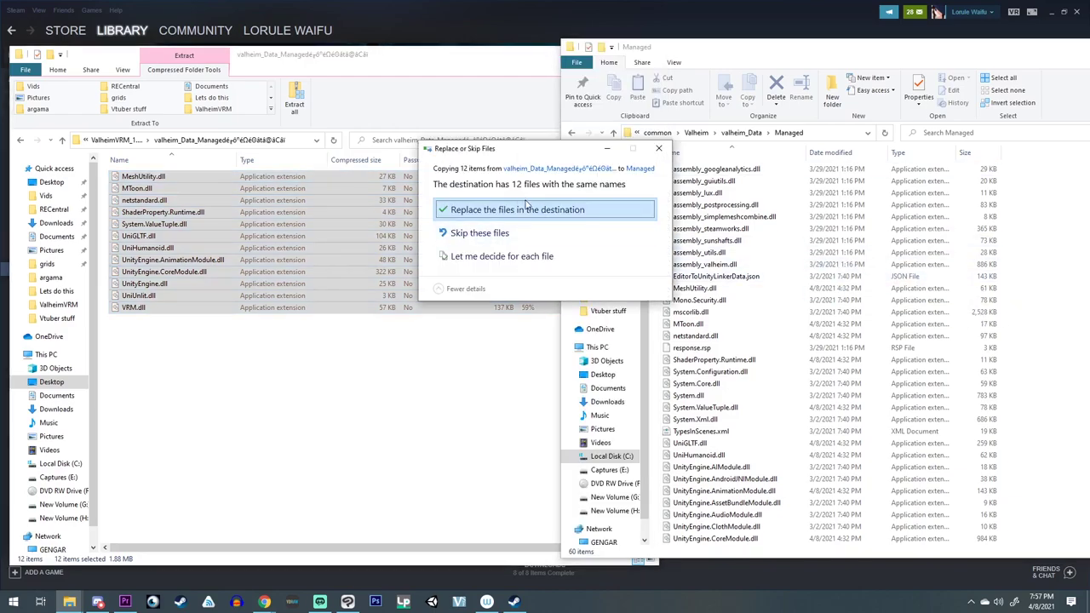
pyautogui.click(482, 215)
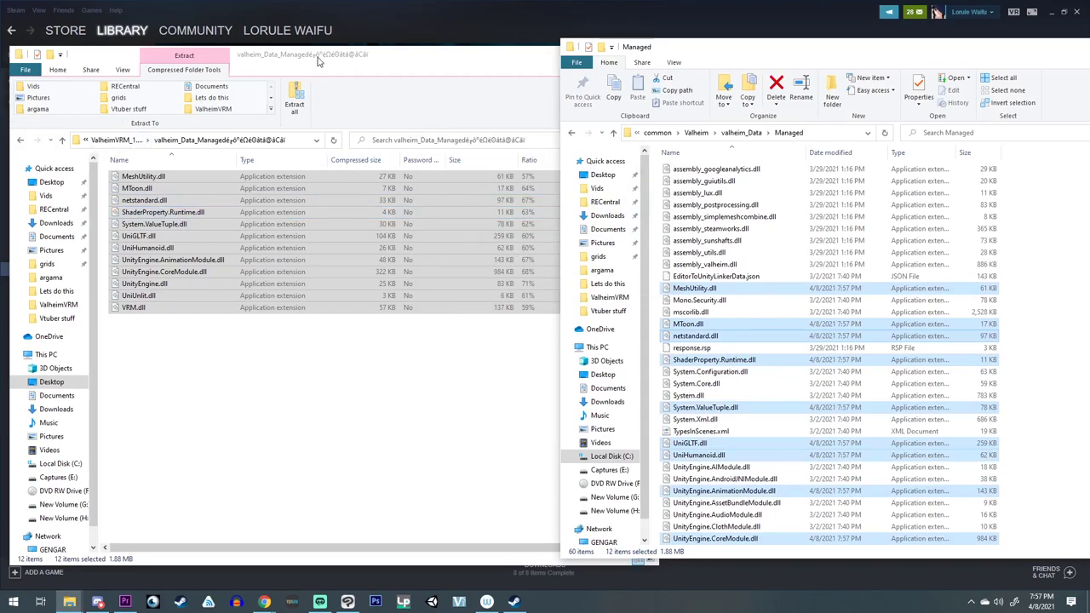
pyautogui.moveTo(316, 57)
pyautogui.mouseDown()
pyautogui.moveTo(402, 70)
pyautogui.moveTo(314, 57)
pyautogui.mouseUp()
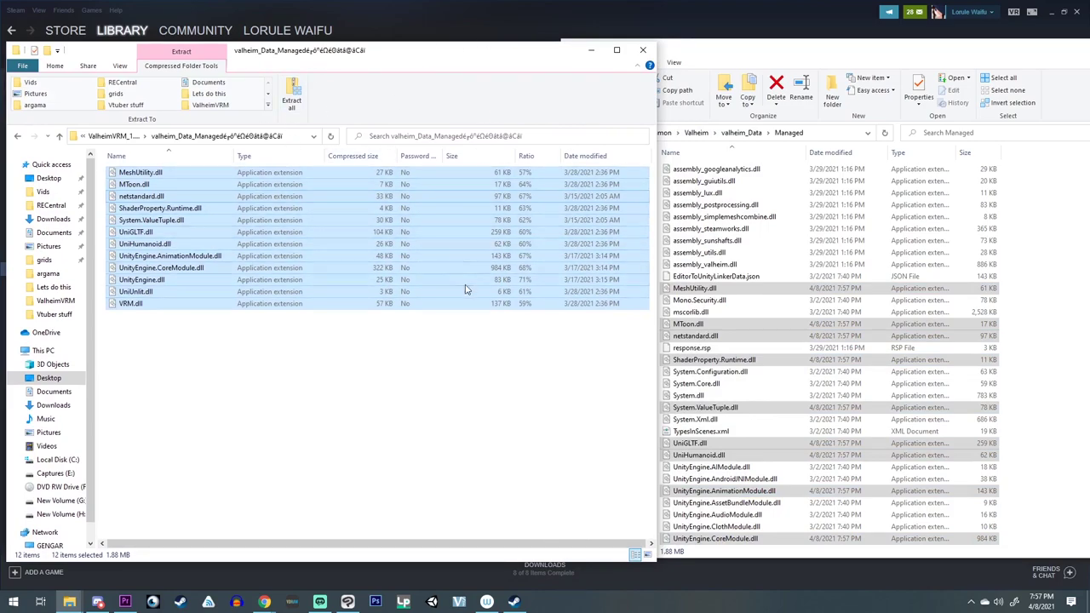
# Step: In the game's ValheimVRM folder, create a subfolder with the default name New folder and move all existing files into it
pyautogui.click(830, 60)
pyautogui.click(109, 136)
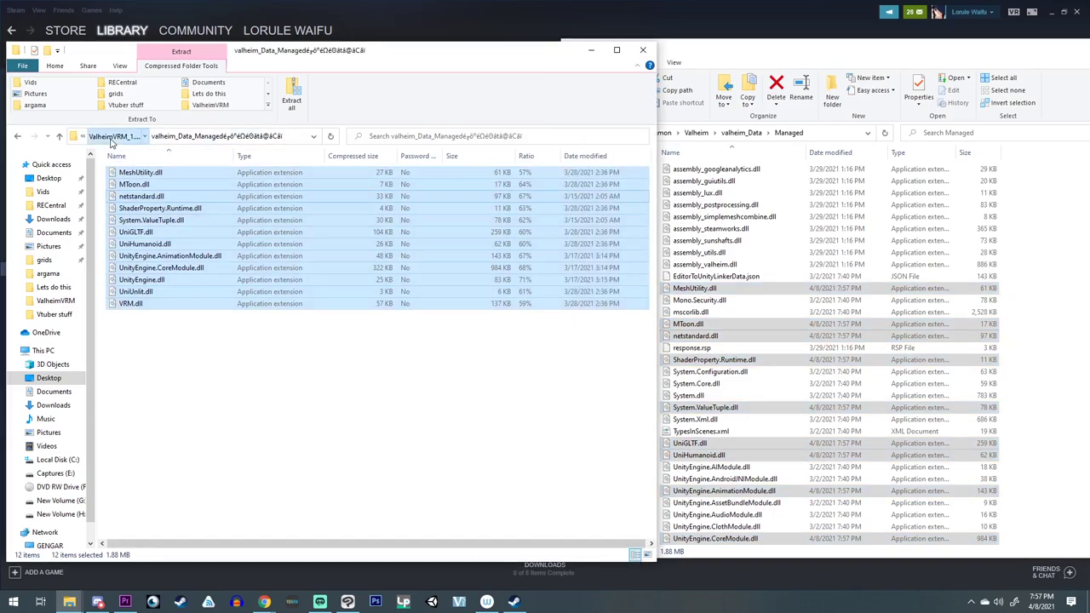
pyautogui.click(752, 133)
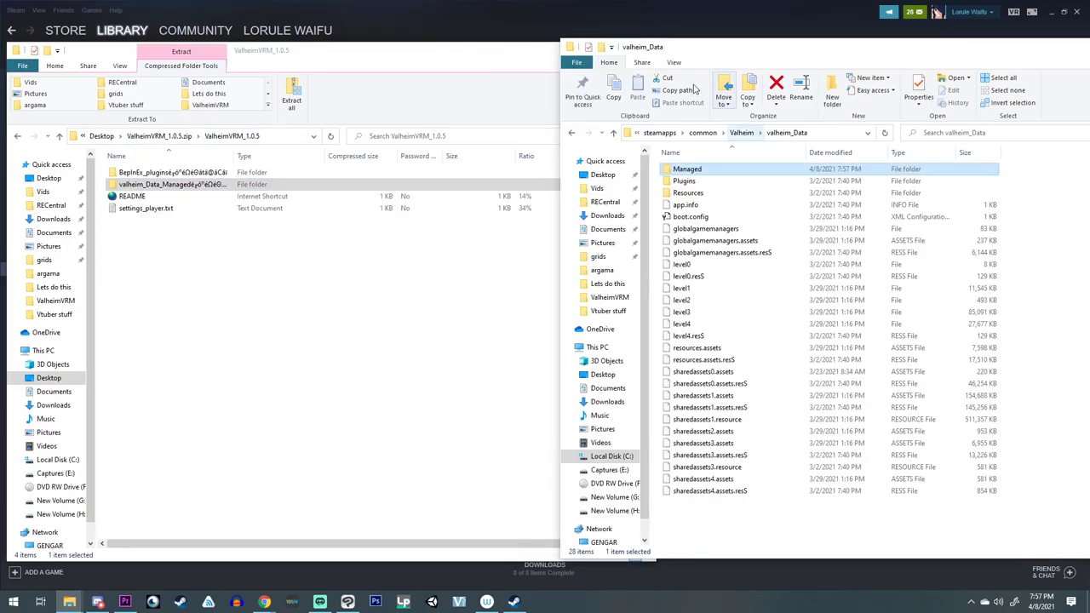
pyautogui.click(741, 133)
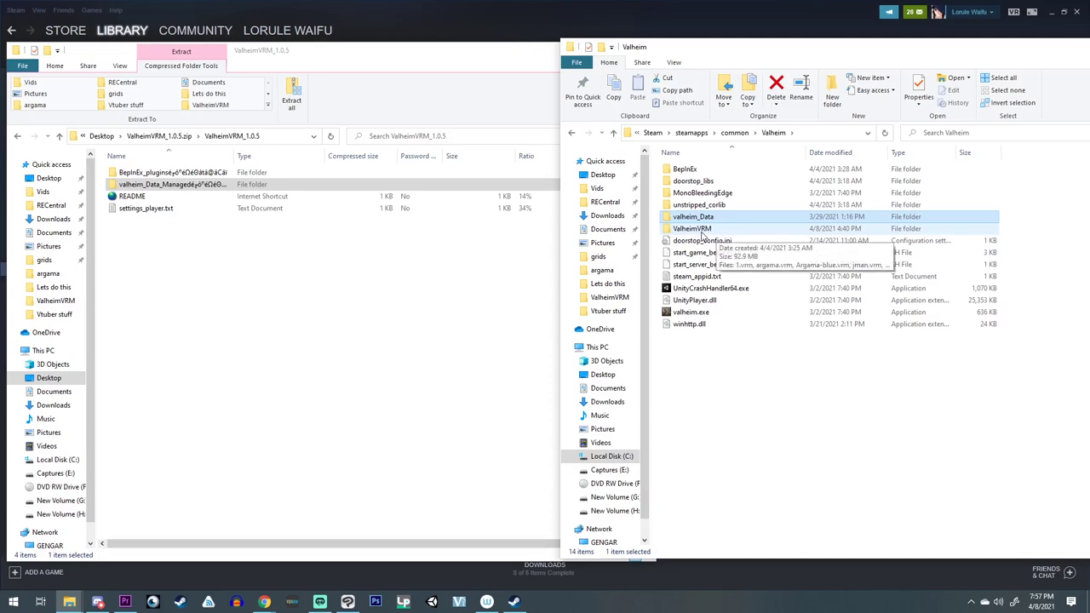
pyautogui.doubleClick(702, 231)
pyautogui.moveTo(803, 361); pyautogui.dragTo(652, 160)
pyautogui.click(837, 100)
pyautogui.moveTo(717, 343); pyautogui.dragTo(698, 171)
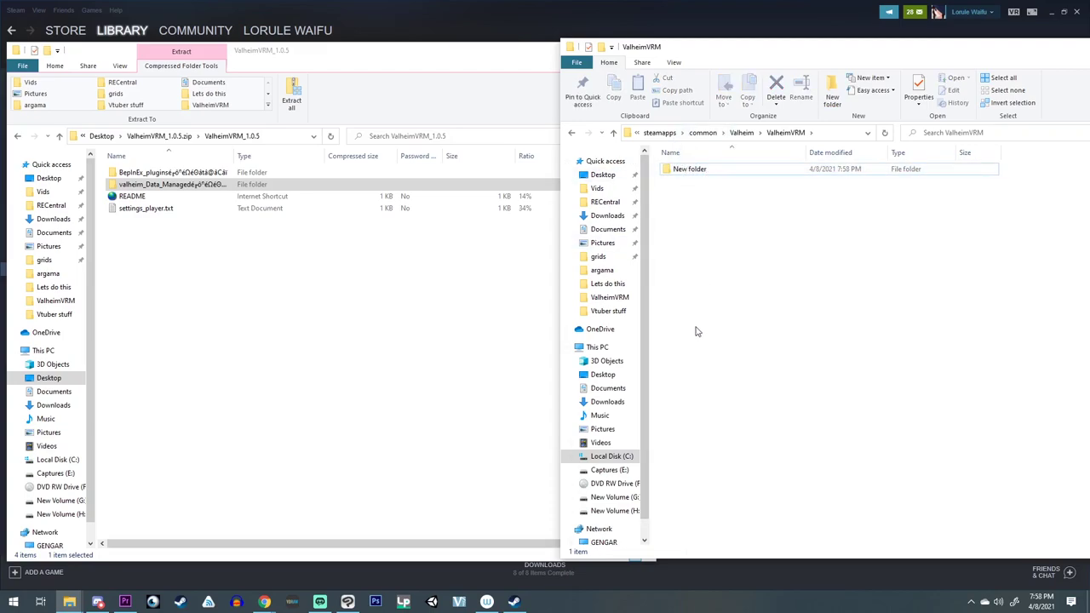
# Step: Copy settings_player.txt from the zip and argama.vrm from New folder into the game's ValheimVRM folder
pyautogui.moveTo(166, 208); pyautogui.dragTo(783, 320)
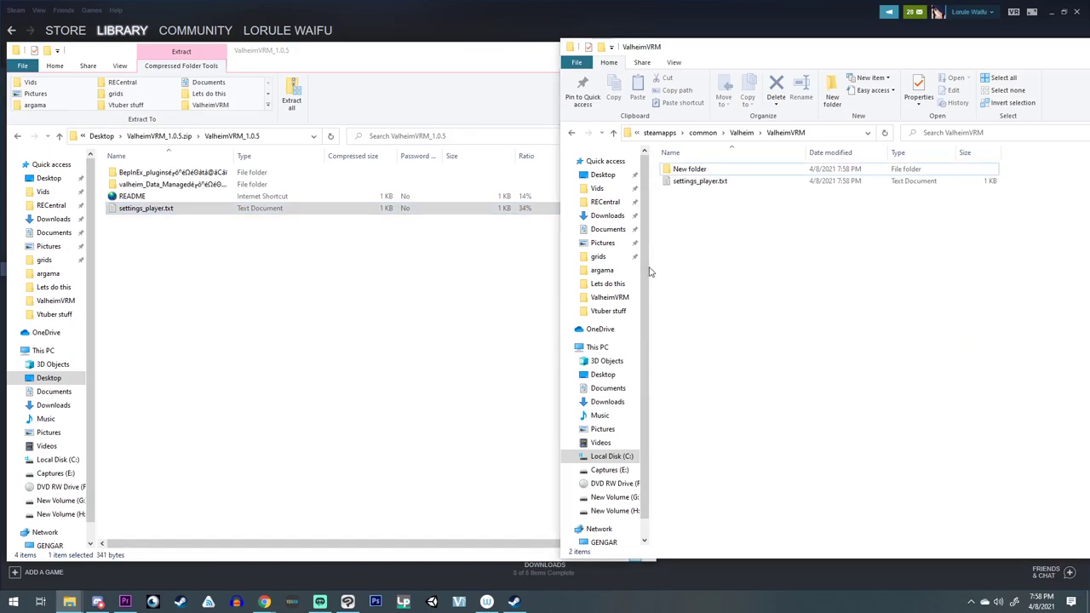
pyautogui.doubleClick(697, 170)
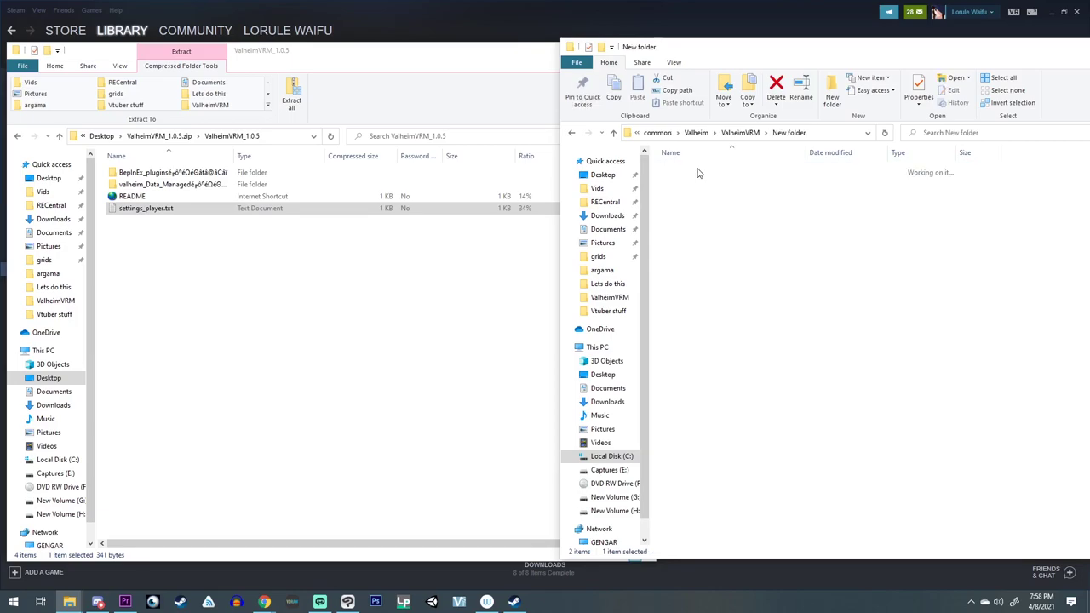
pyautogui.click(706, 183)
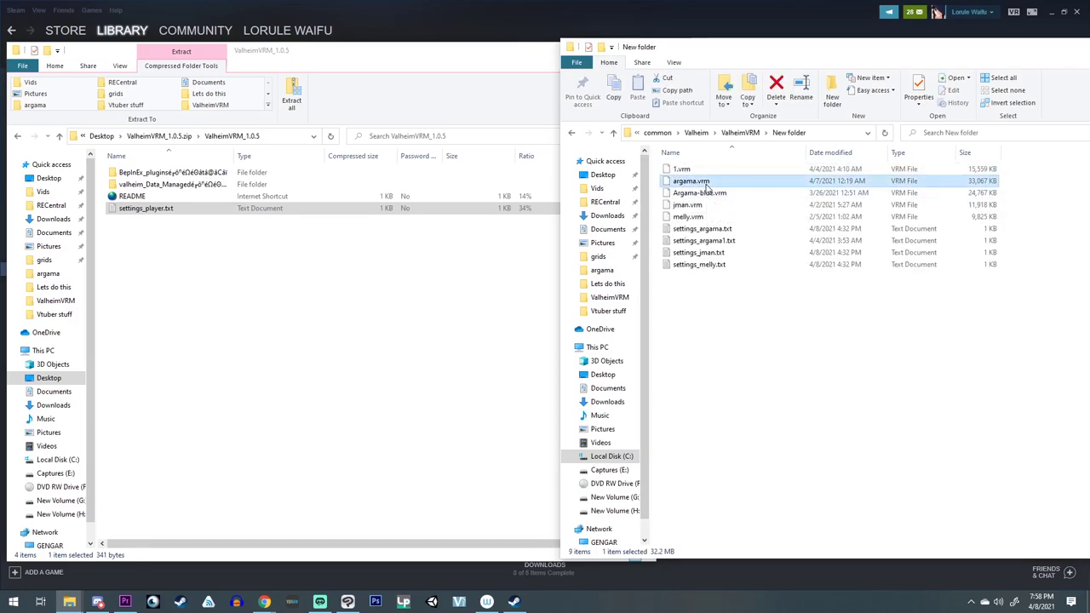
pyautogui.click(740, 133)
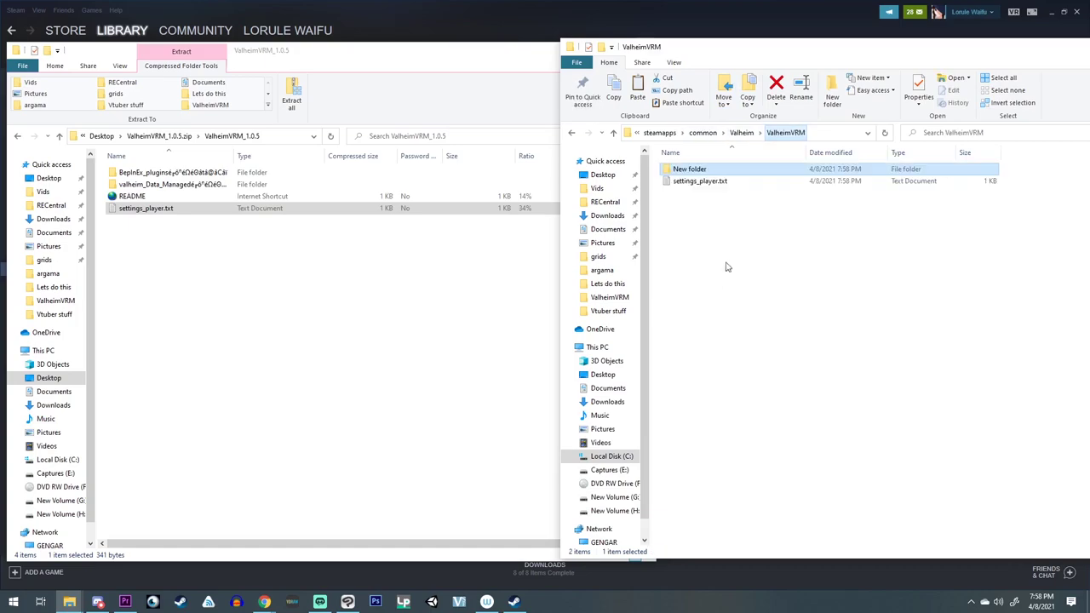
pyautogui.hotkey('ctrl', 'v')
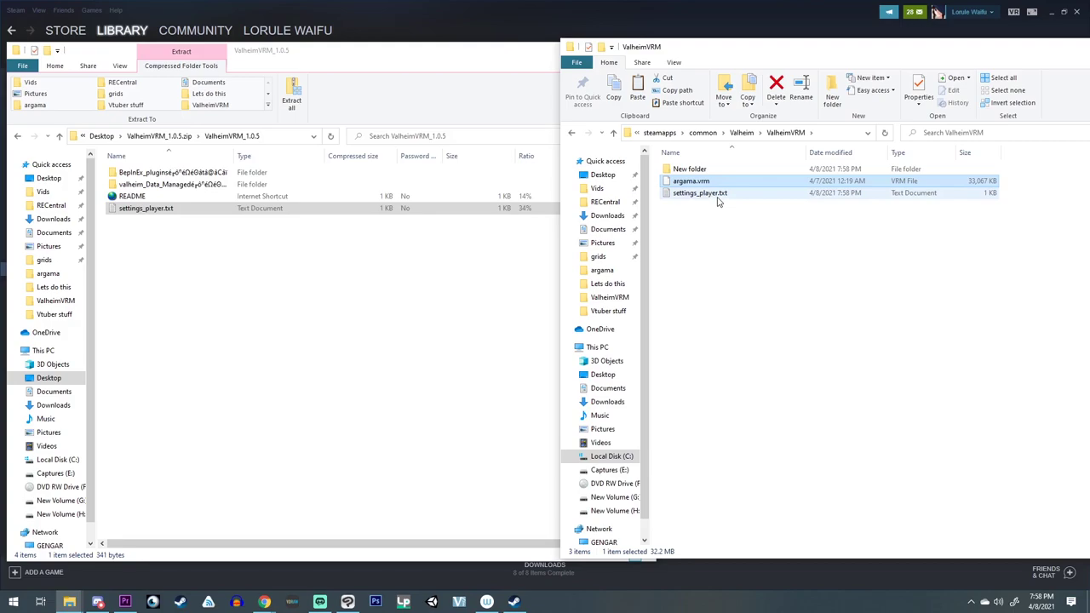
# Step: Rename settings_player.txt in the ValheimVRM folder as settings_argama.txt to match the avatar file
pyautogui.click(703, 198)
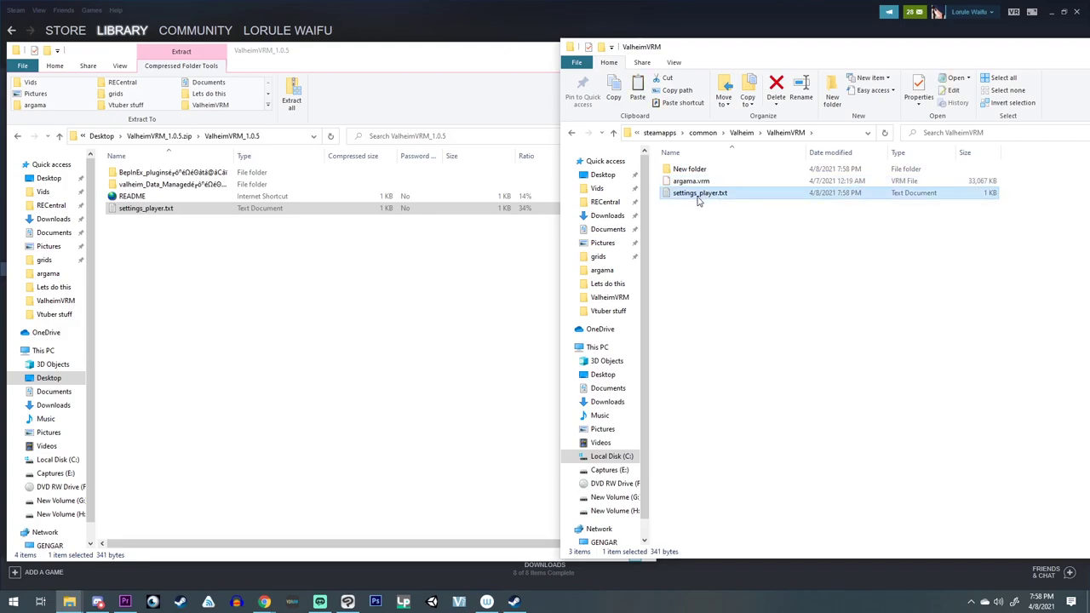
pyautogui.click(698, 199)
pyautogui.click(703, 194)
pyautogui.moveTo(699, 194); pyautogui.dragTo(713, 195)
pyautogui.write('arg')
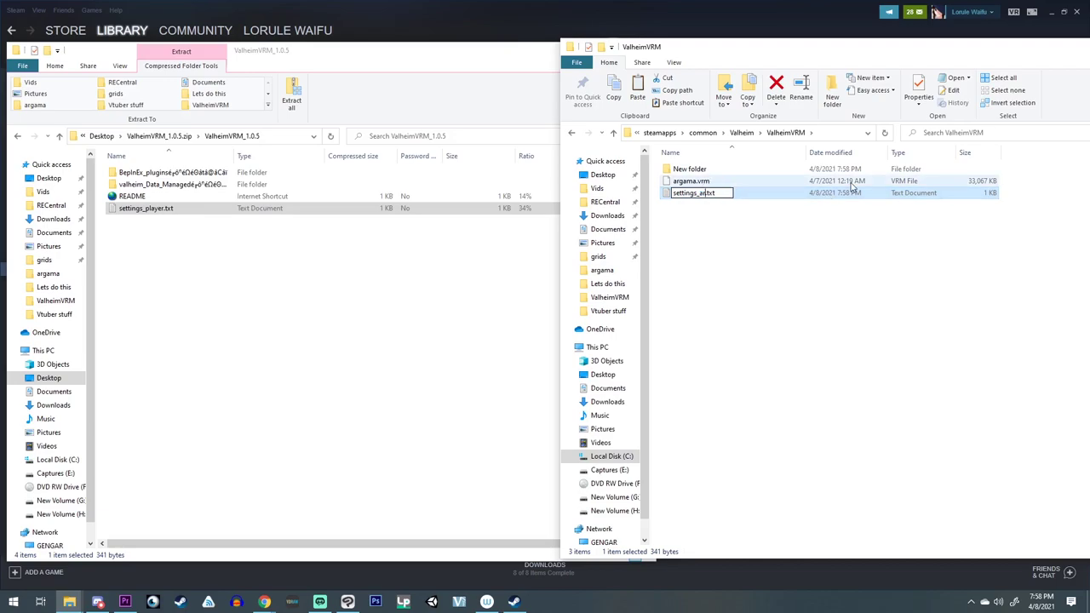
pyautogui.write('ama')
pyautogui.click(863, 267)
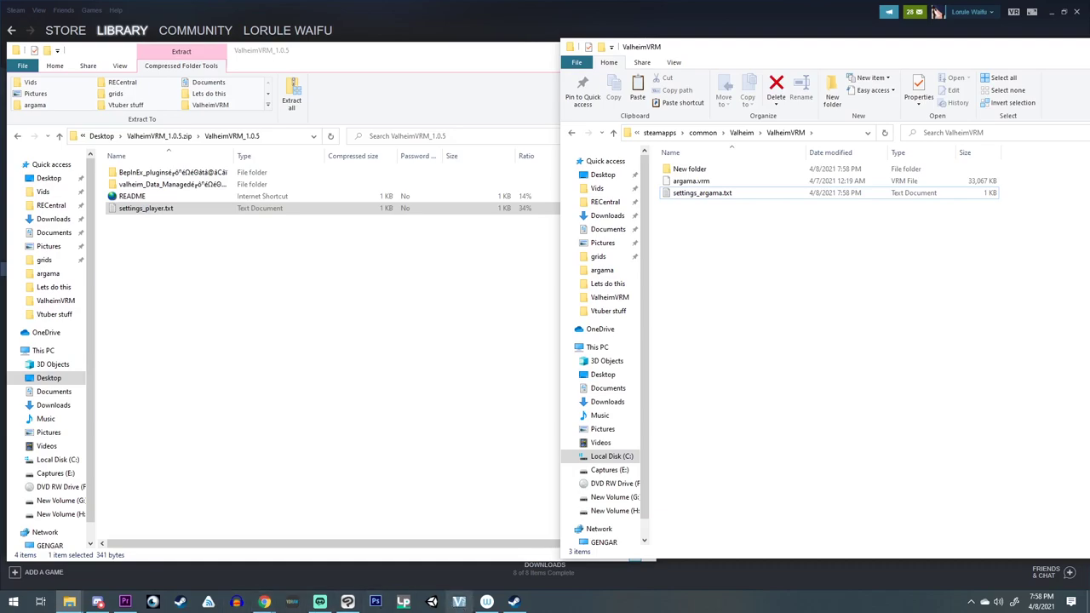
# Step: Switch to Steam, launch Valheim with the standard Play Valheim option, and start the world TheCoven with the character Argama
pyautogui.click(512, 602)
pyautogui.click(217, 243)
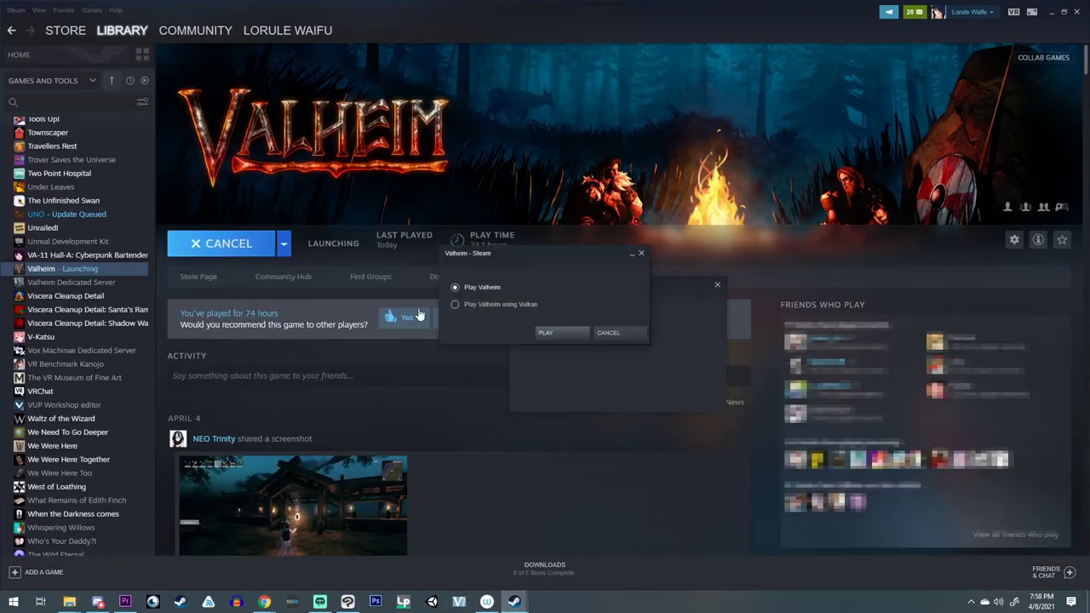
pyautogui.click(553, 333)
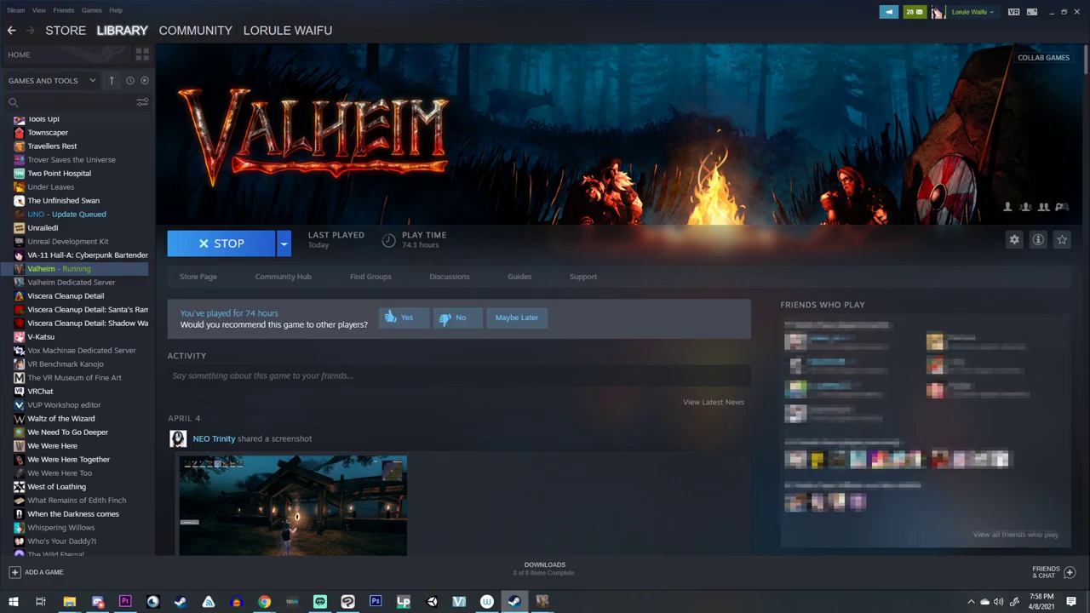
pyautogui.moveTo(549, 601)
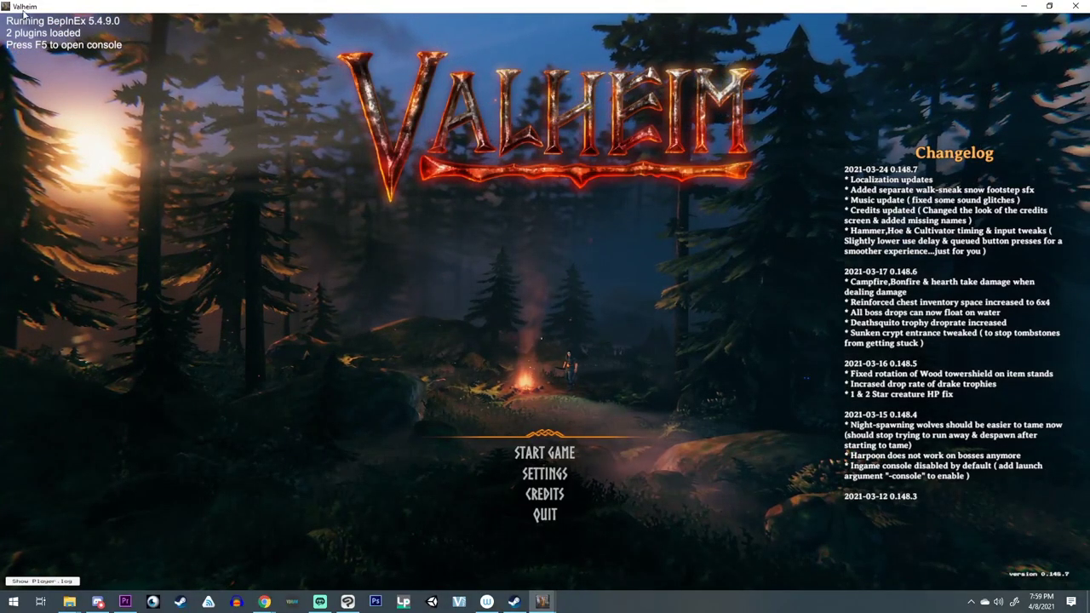
pyautogui.click(555, 454)
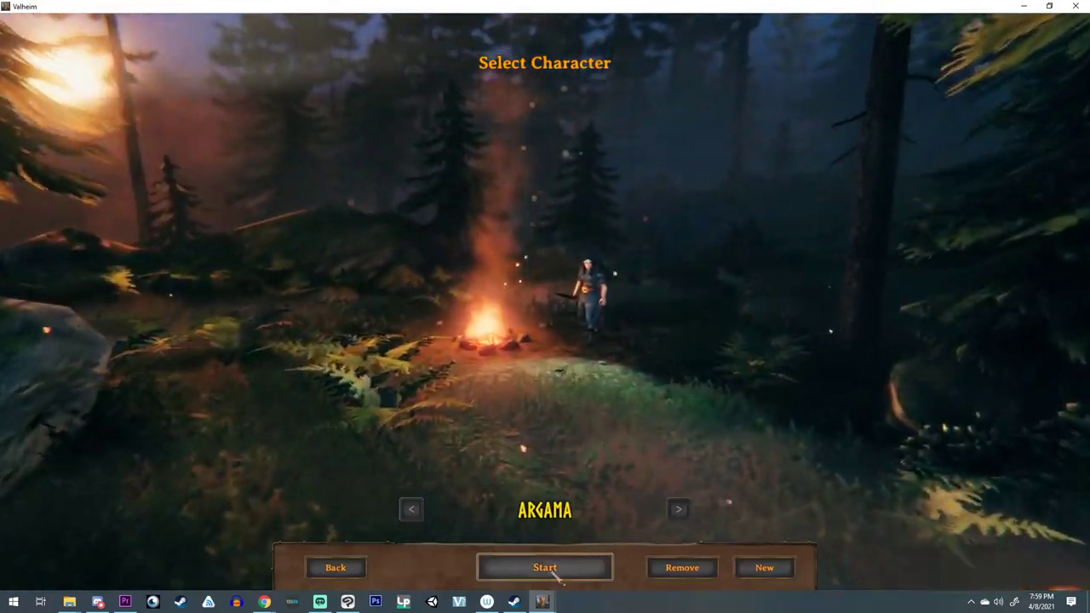
pyautogui.click(550, 573)
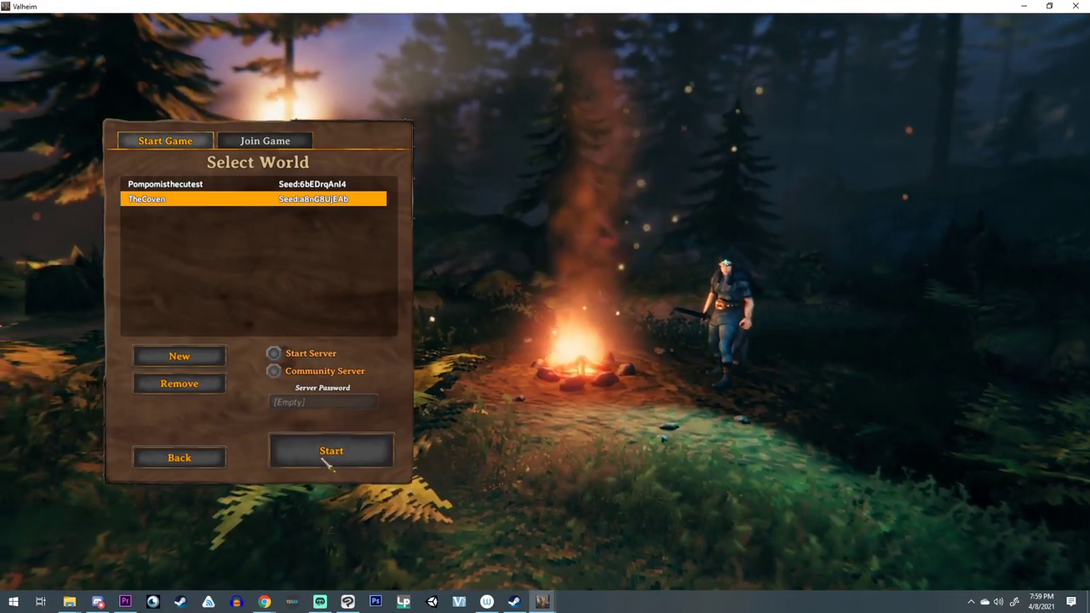
pyautogui.click(328, 464)
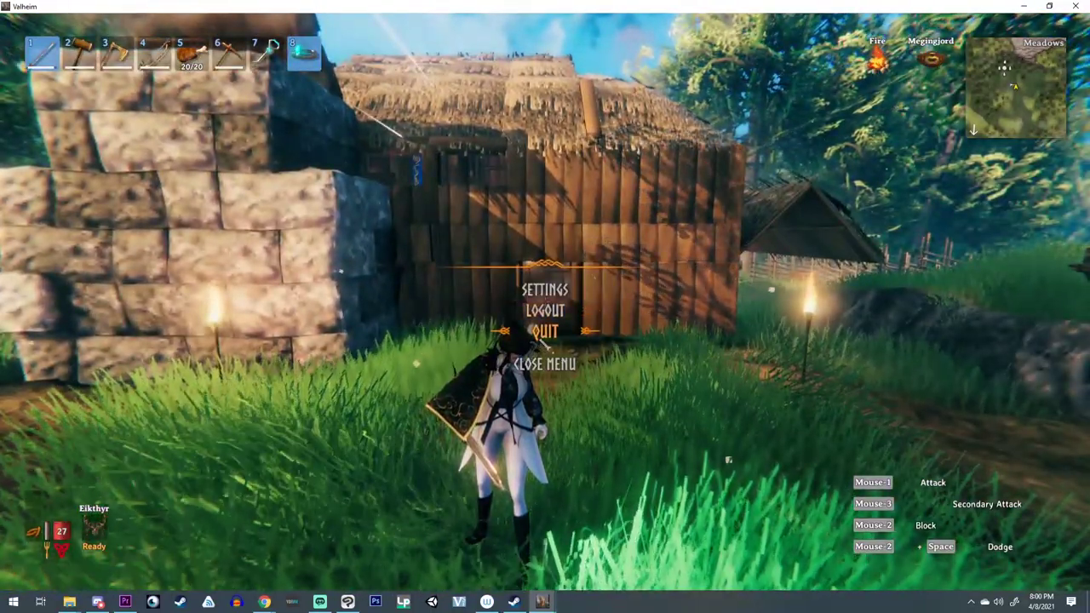
# Step: Log out of the world and return to the character selection screen
pyautogui.click(535, 311)
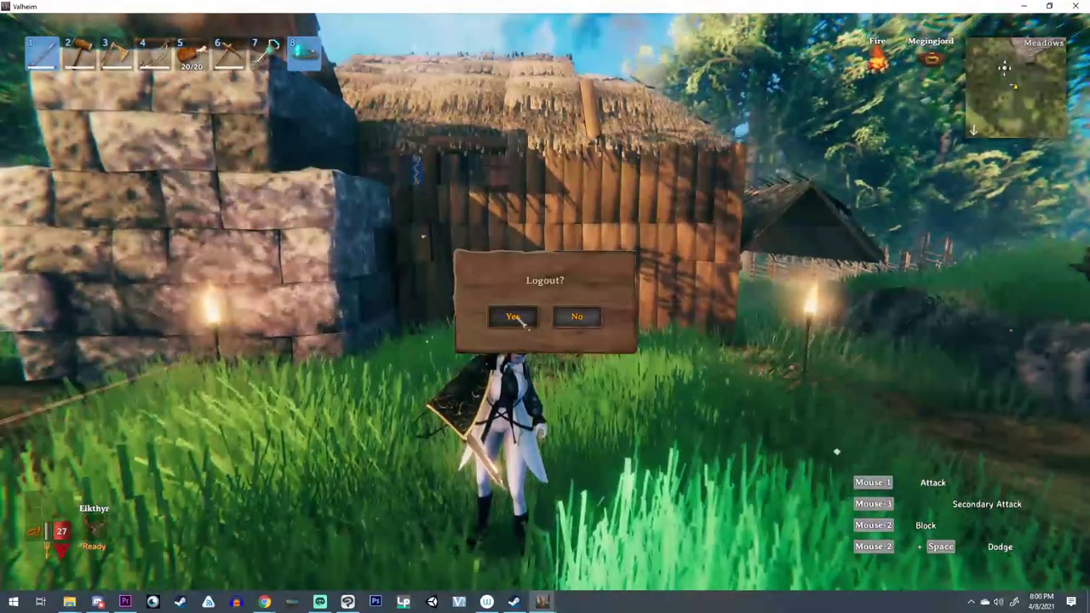
pyautogui.click(521, 320)
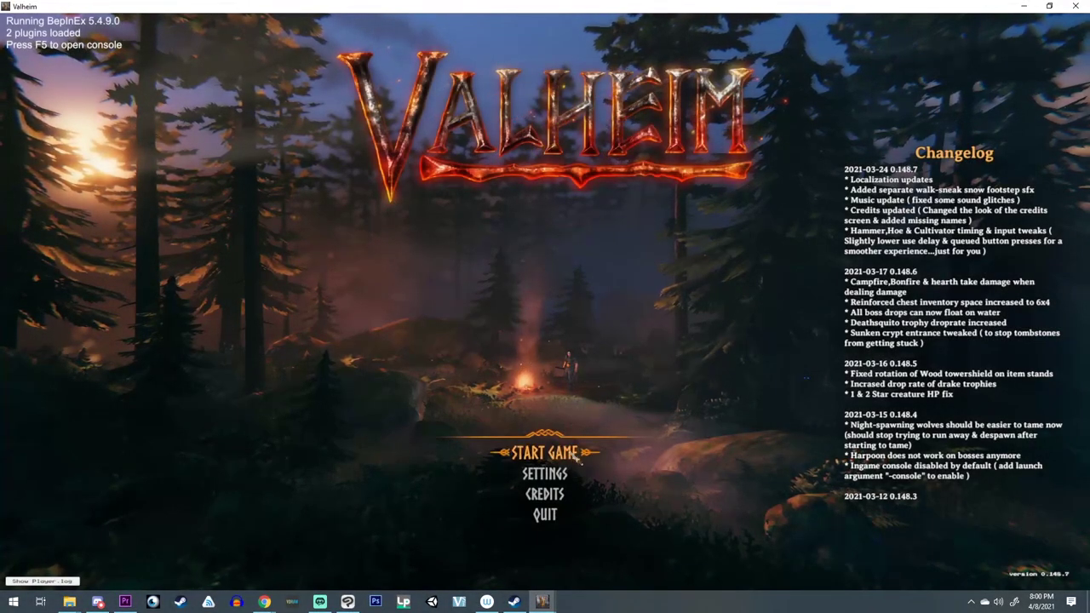
pyautogui.click(579, 457)
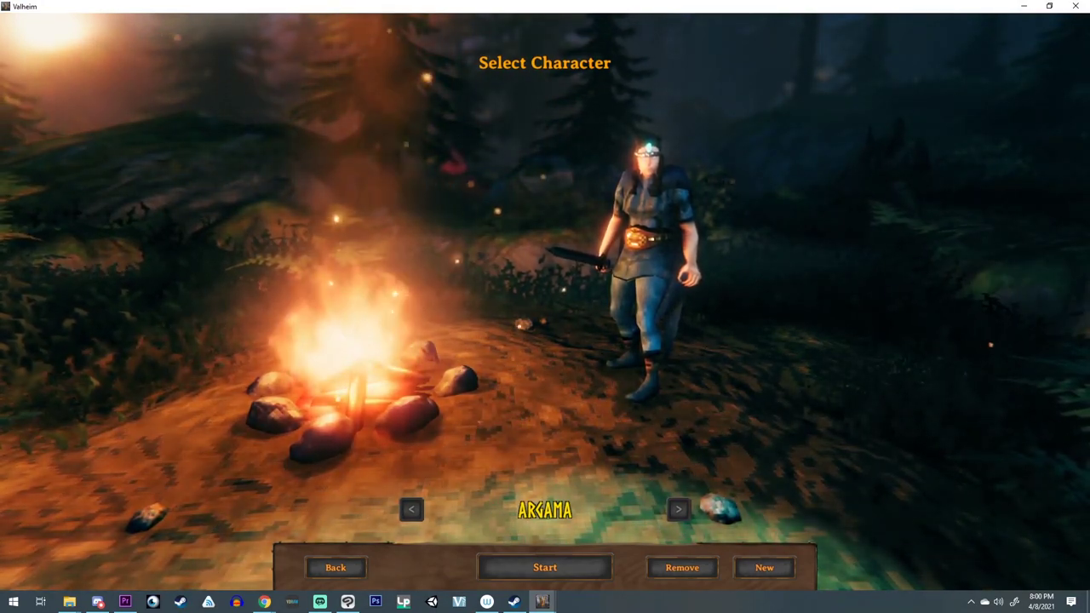
# Step: Minimize the game and move all files from New folder back into the ValheimVRM folder, replacing the files with the same names
pyautogui.click(1022, 7)
pyautogui.moveTo(927, 12)
pyautogui.mouseDown()
pyautogui.moveTo(927, 51)
pyautogui.moveTo(926, 16)
pyautogui.mouseUp()
pyautogui.doubleClick(504, 133)
pyautogui.moveTo(548, 288); pyautogui.dragTo(424, 137)
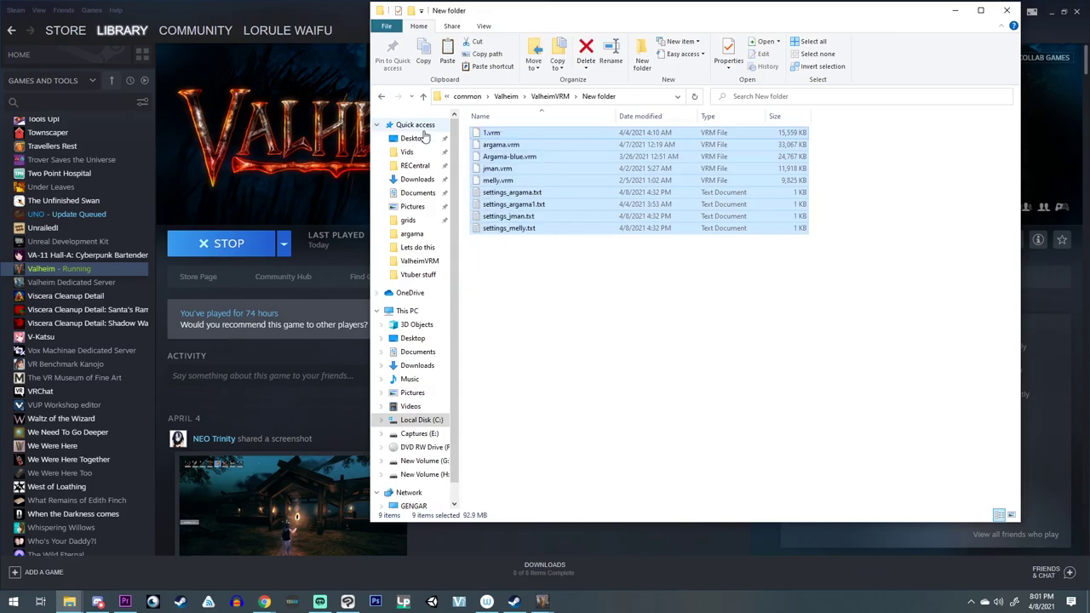
pyautogui.click(550, 97)
pyautogui.moveTo(582, 276); pyautogui.dragTo(482, 147)
pyautogui.hotkey('ctrl', 'v')
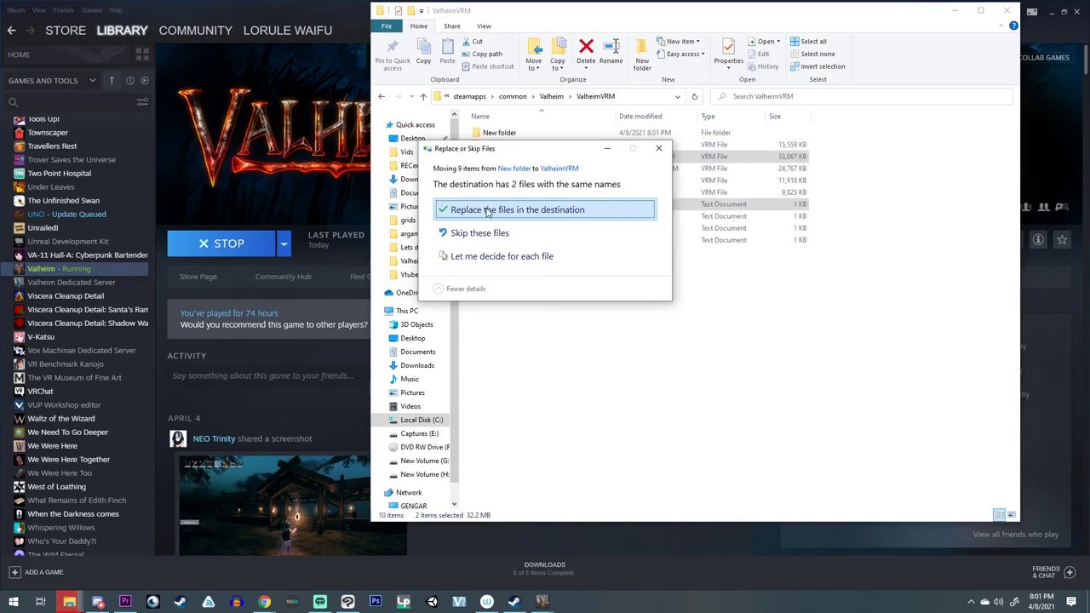
pyautogui.click(483, 211)
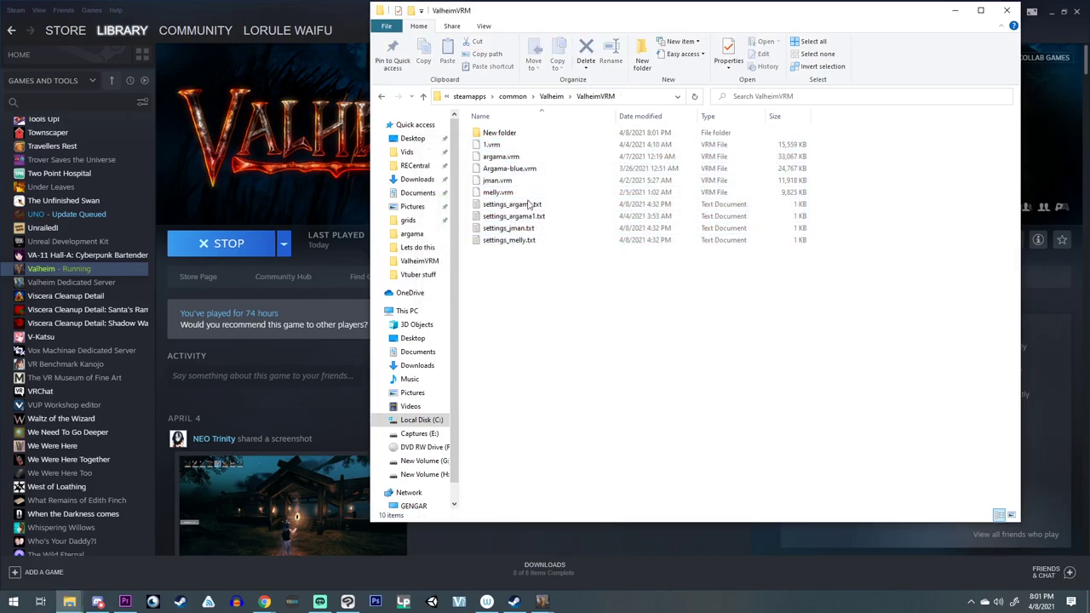
# Step: Delete the emptied New folder from the ValheimVRM folder
pyautogui.click(502, 133)
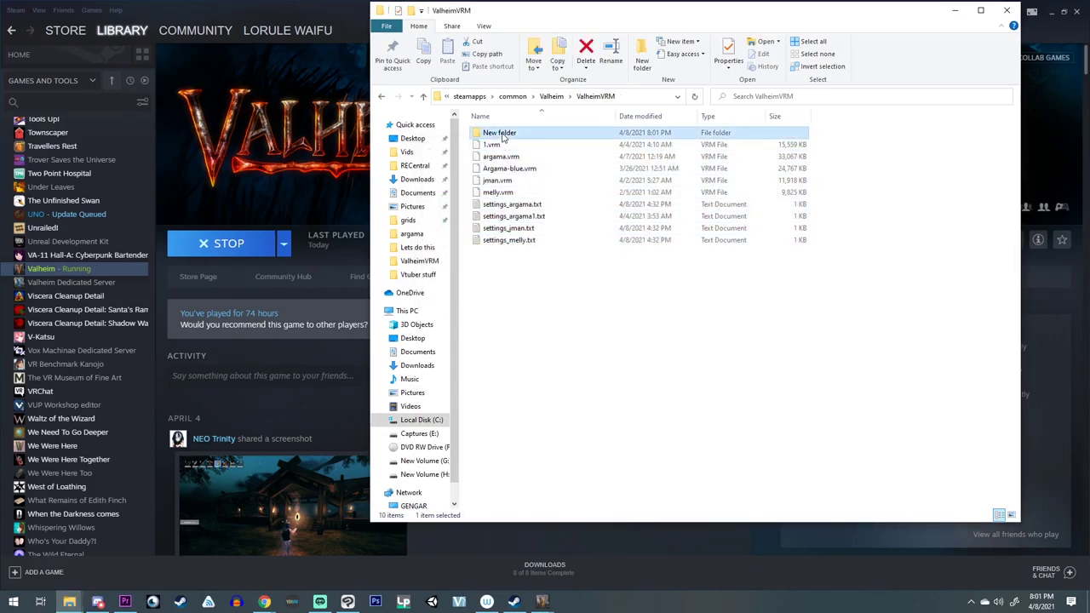
pyautogui.press('Delete')
pyautogui.click(502, 135)
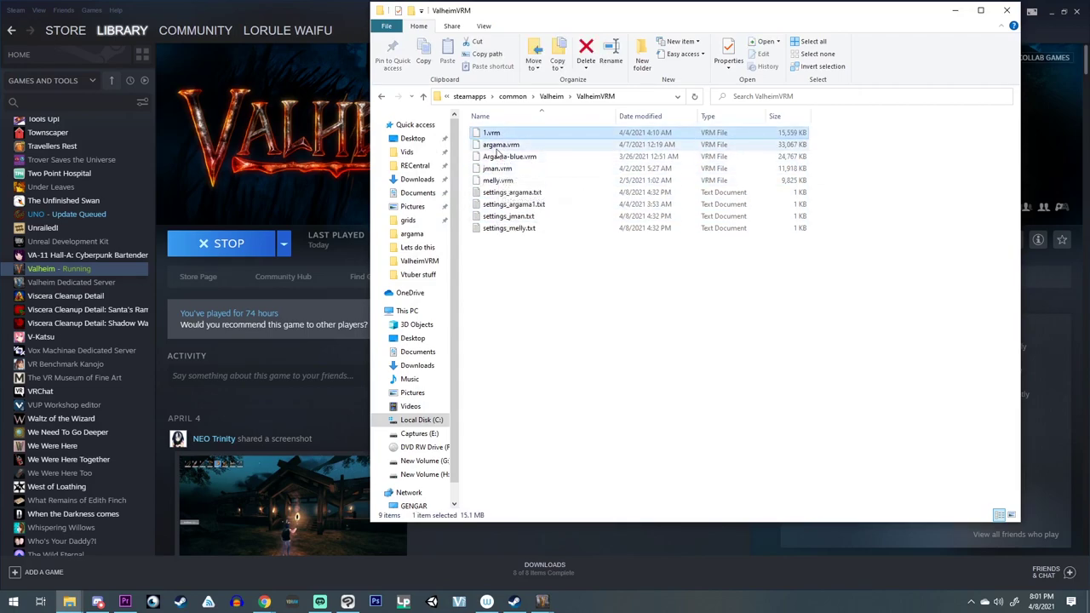
# Step: Delete the surplus settings file settings_argama1.txt from the ValheimVRM folder
pyautogui.click(502, 156)
pyautogui.click(498, 180)
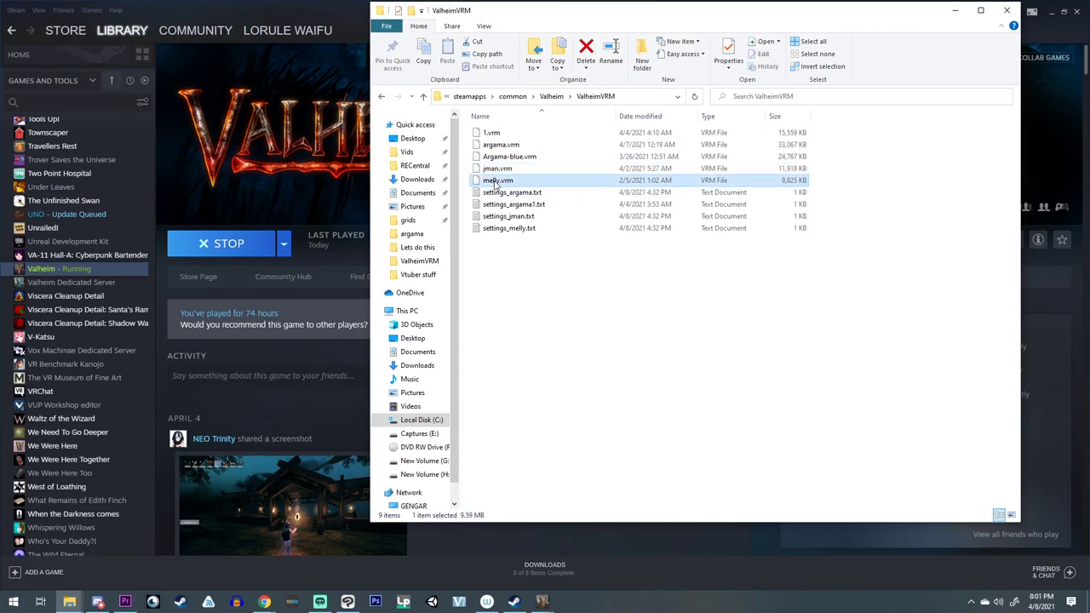
pyautogui.click(515, 205)
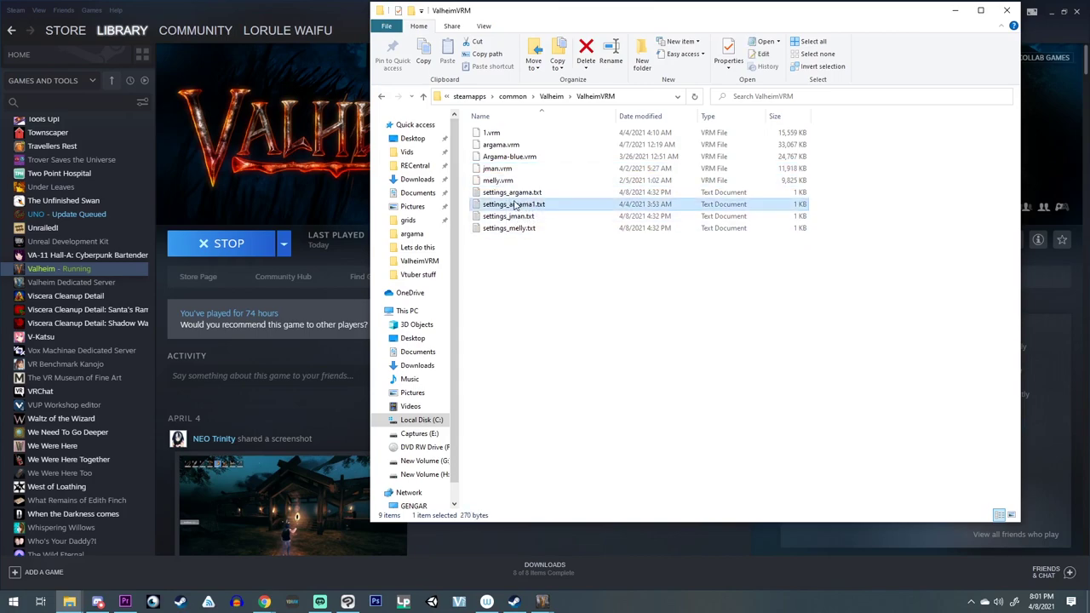
pyautogui.press('Delete')
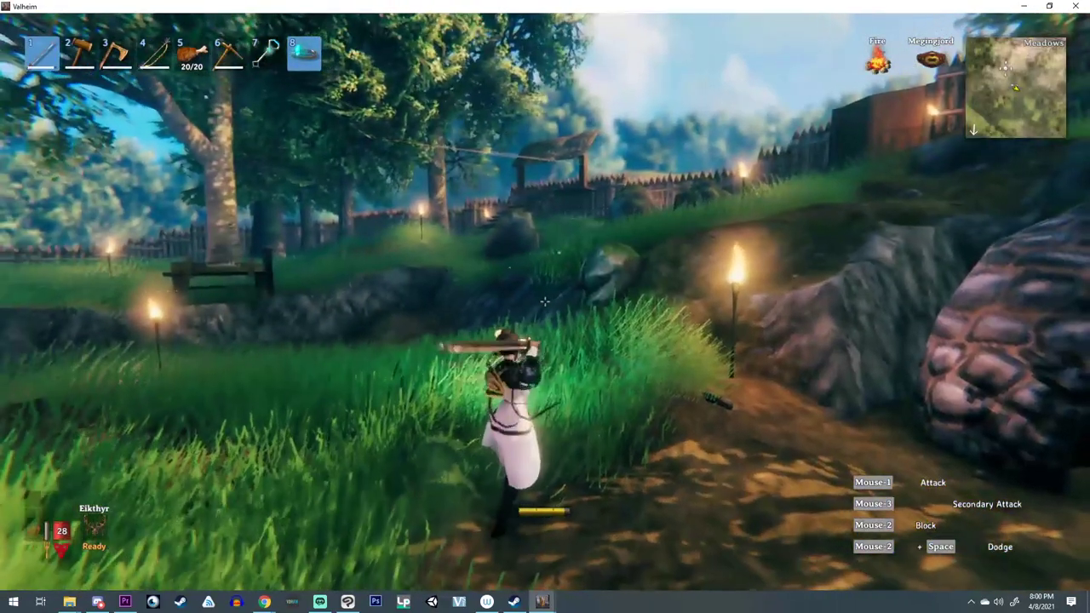
# Step: In Valheim, swing the weapon and walk the character through the grass to examine the custom avatar in motion
pyautogui.click(545, 301)
pyautogui.press('w')
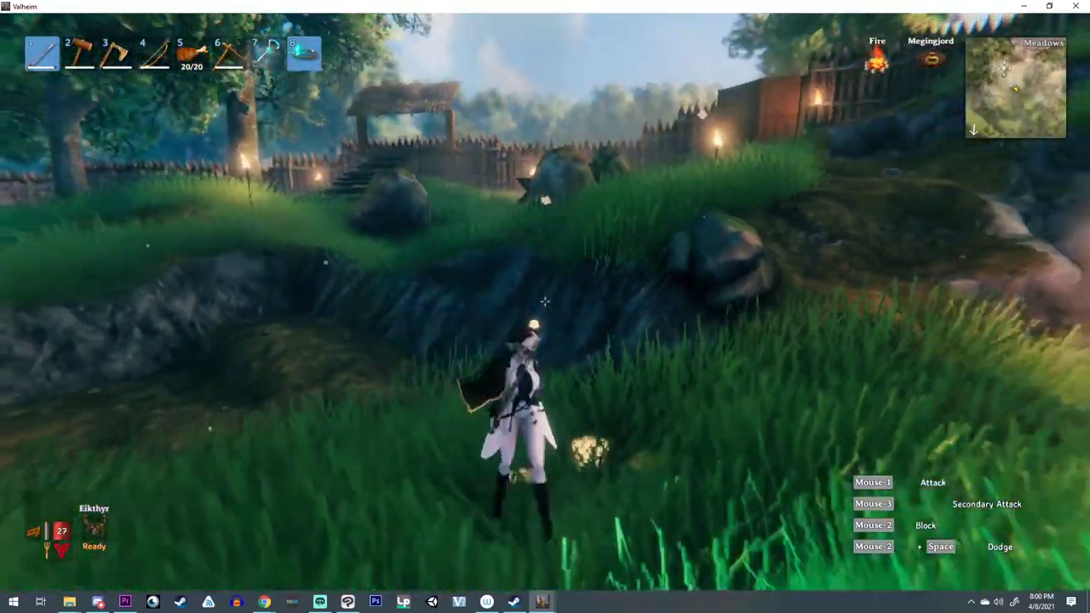
pyautogui.click(544, 301)
pyautogui.press('w')
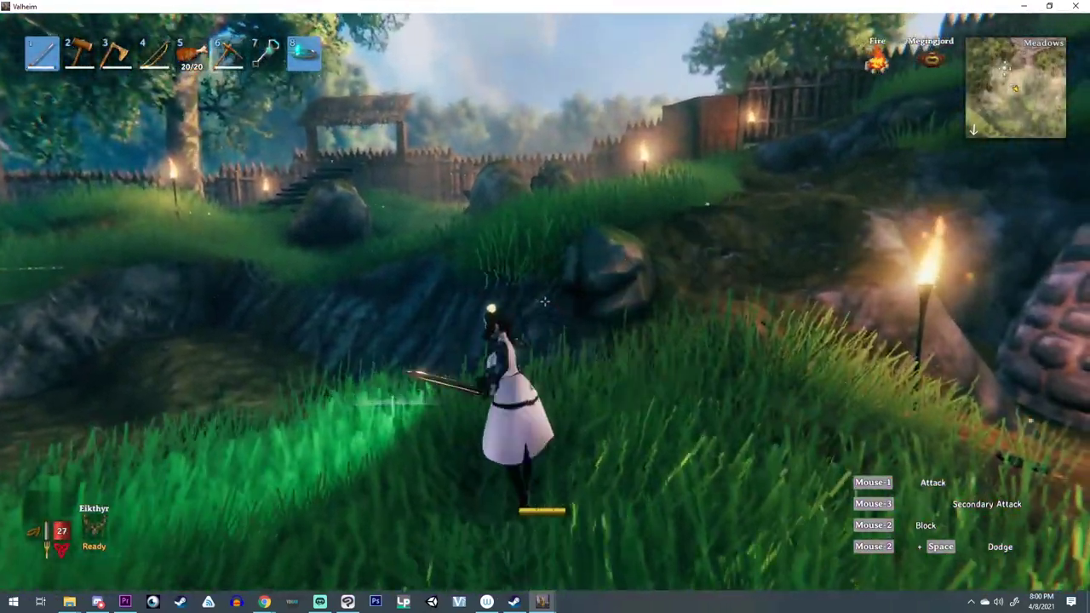
pyautogui.press('w')
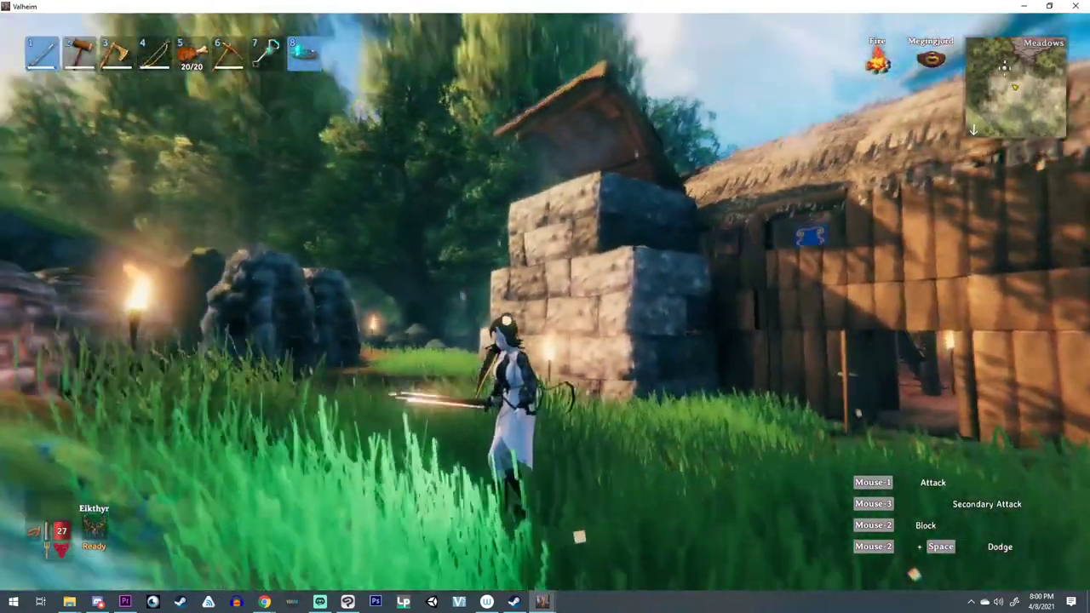
pyautogui.press('w')
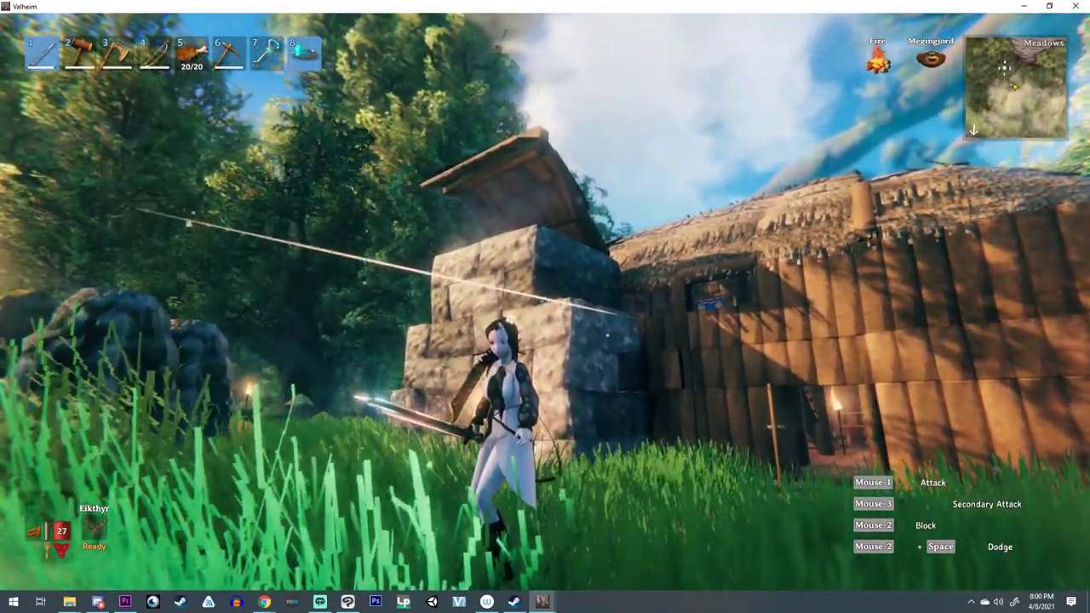